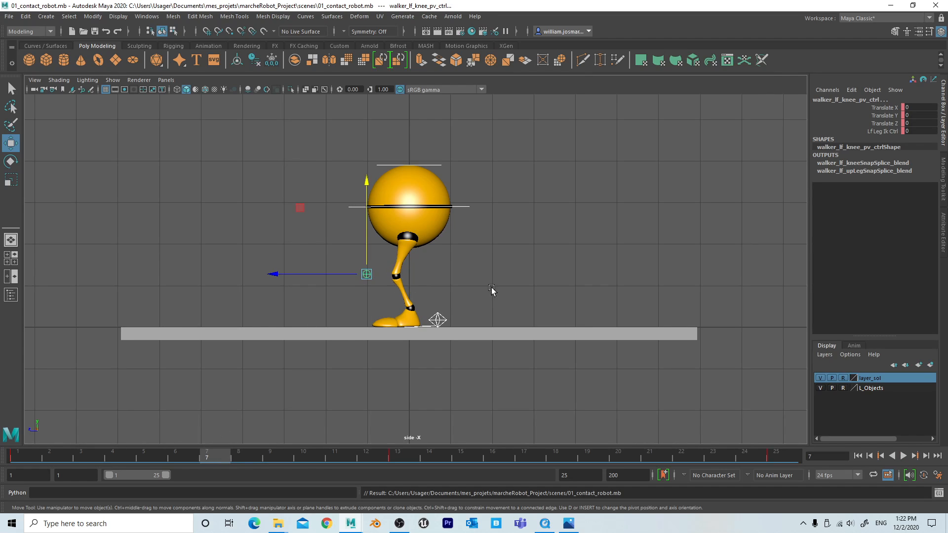
Key all of the walker's controls at frame 7 and return to the contact pose at frame 1
left_click(548, 179)
left_click_drag(284, 147, 510, 365)
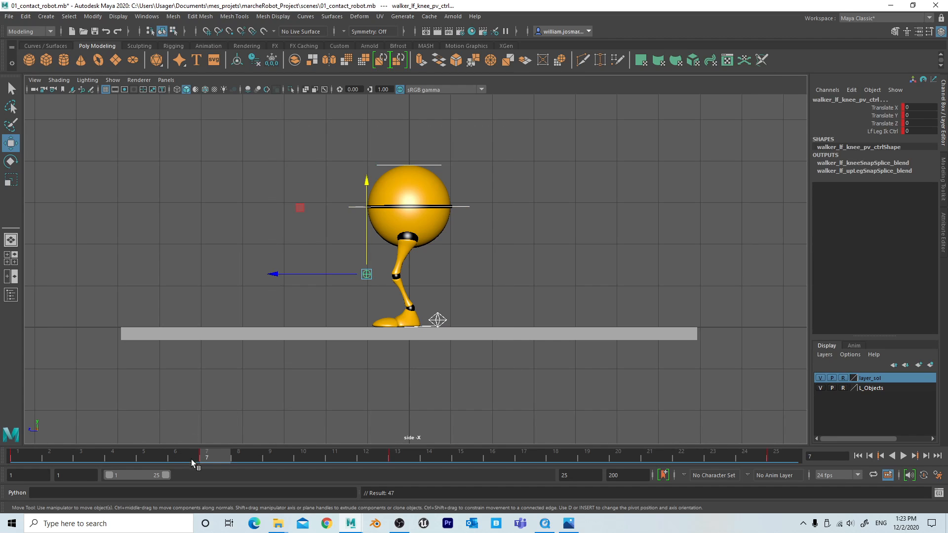
left_click_drag(203, 452, 1, 455)
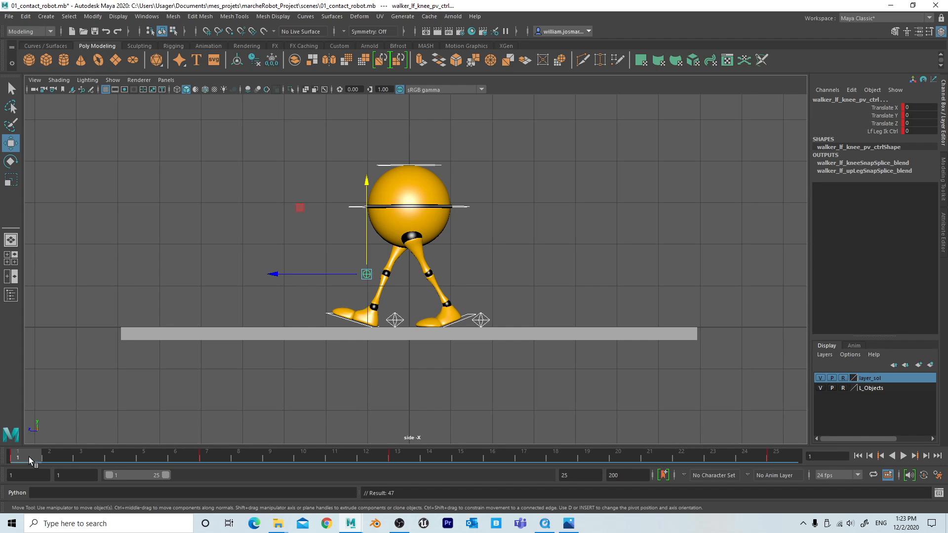
In the perspective view at frame 7, raise the left heel control to a Translate Y of about 0.53
left_click(582, 255)
key("space")
key("space")
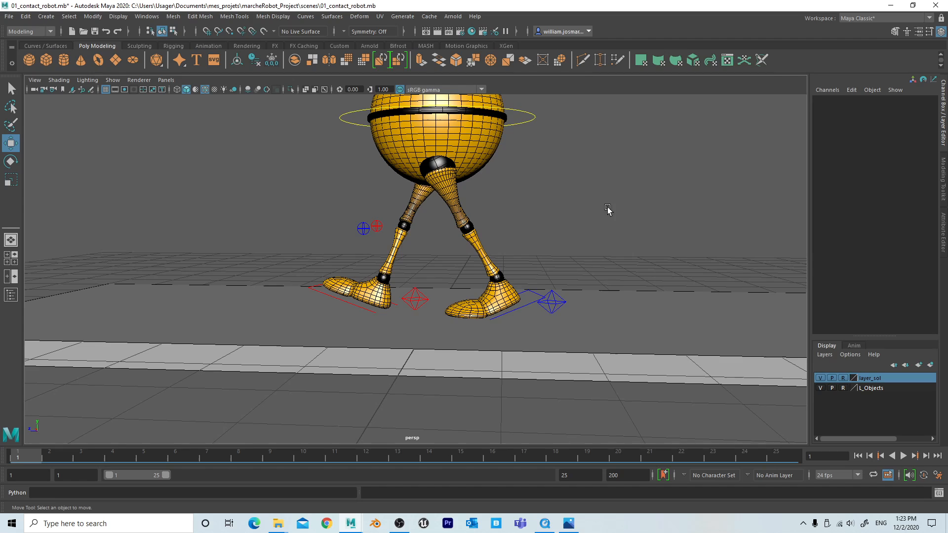
left_click_drag(513, 251, 497, 286, "alt")
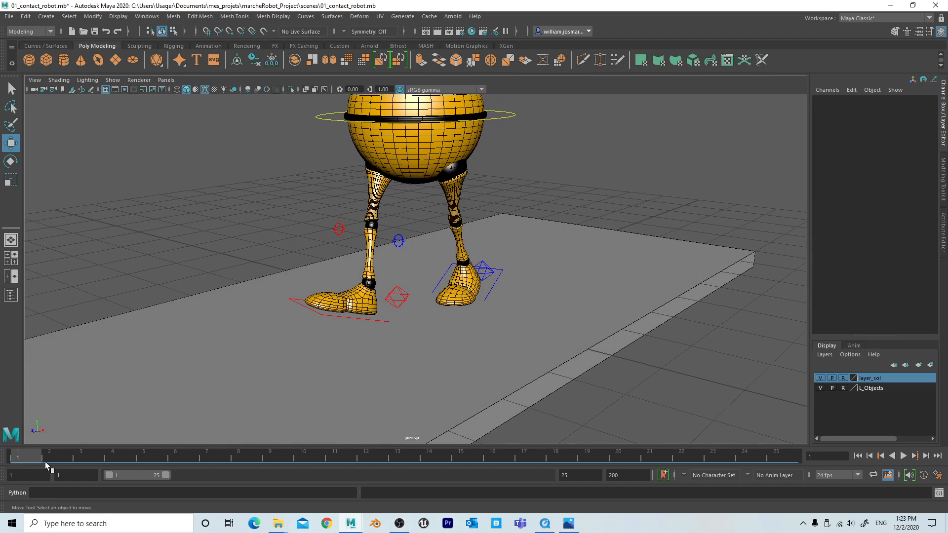
mouse_move(37, 452)
left_mouse_down()
mouse_move(208, 462)
mouse_move(18, 451)
mouse_move(212, 450)
left_mouse_up()
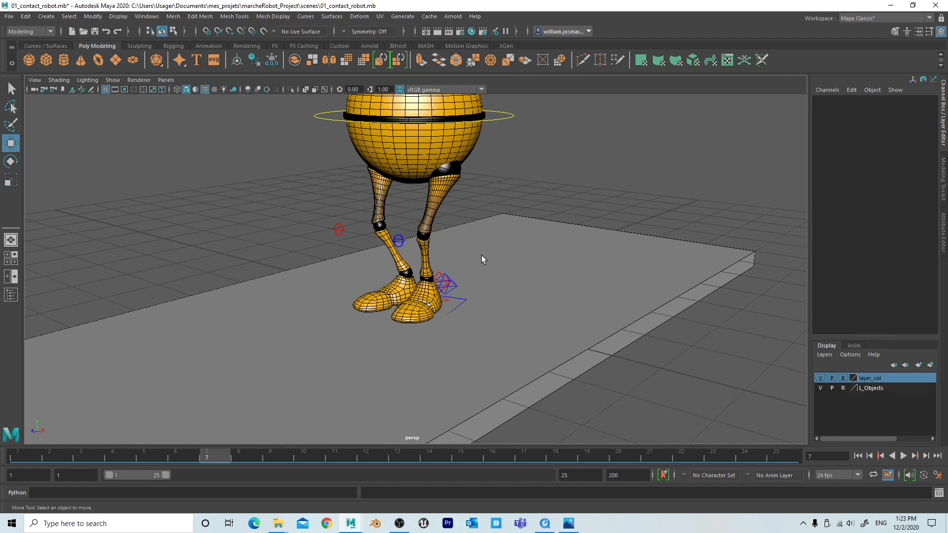
left_click(455, 289)
left_click_drag(432, 260, 433, 226)
Set the right heel control's Foot Roll to 0 and key the control at frame 7
left_click_drag(602, 314, 514, 322, "alt")
right_click_drag(515, 321, 620, 324, "alt")
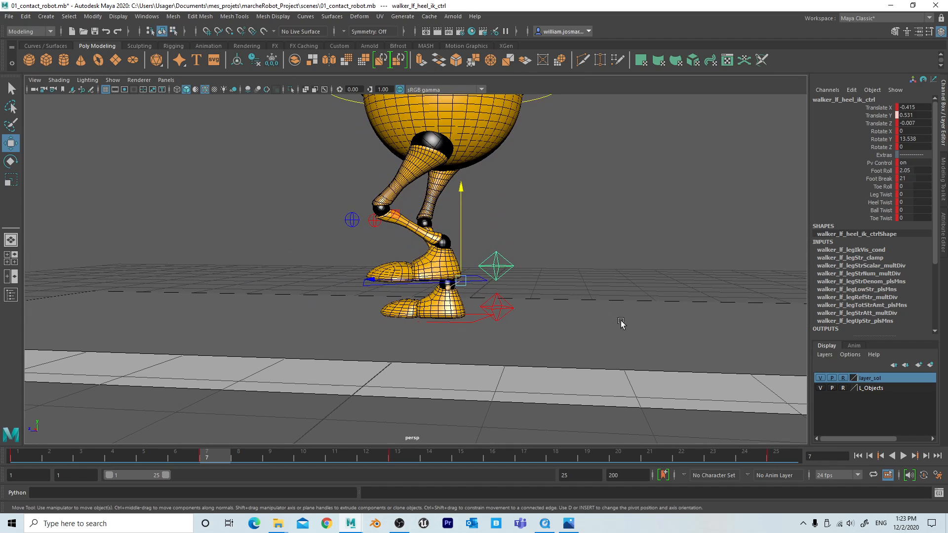
left_click(499, 311)
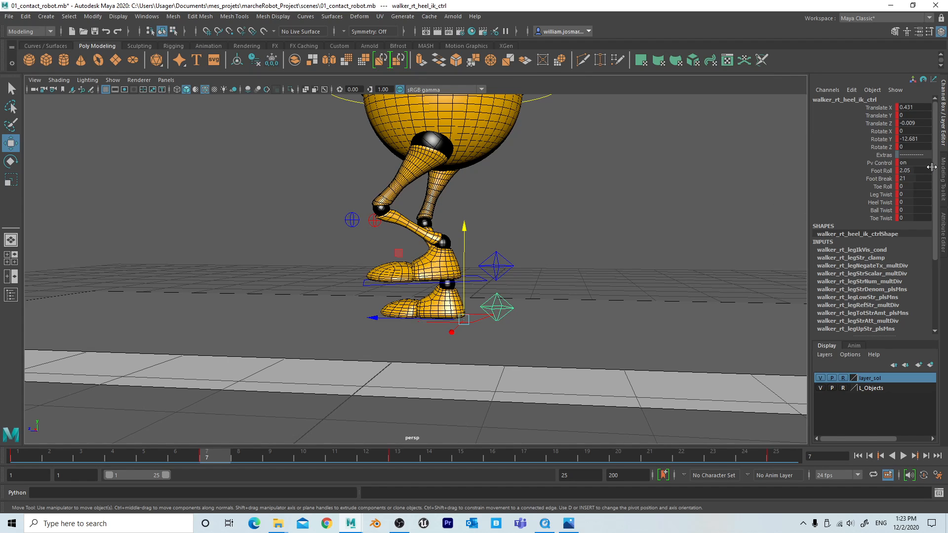
double_click(909, 170)
type("0")
key("Return")
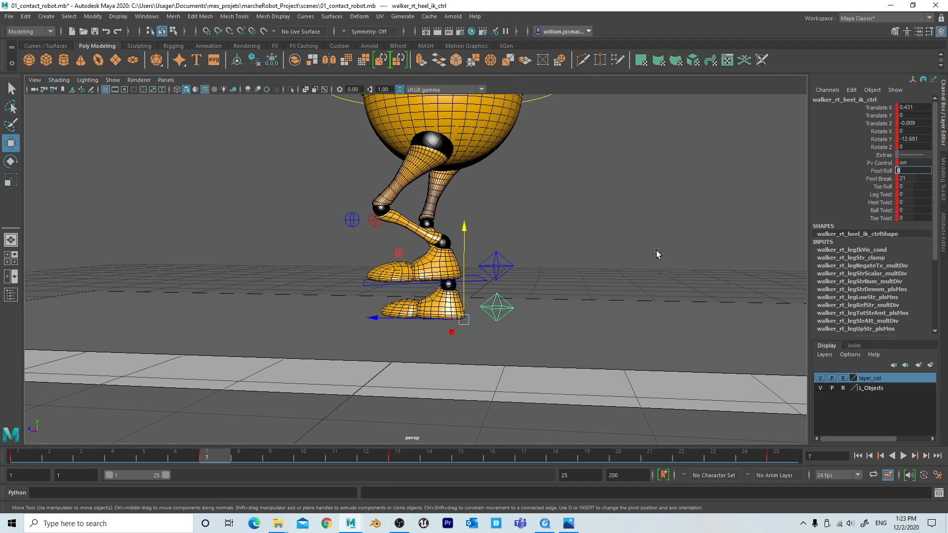
left_click(502, 301)
key("s")
Step through the walk_ref_trimed reference video and examine how the rear foot leaves the ground and passes, then move the video aside
left_click_drag(947, 106, 710, 87)
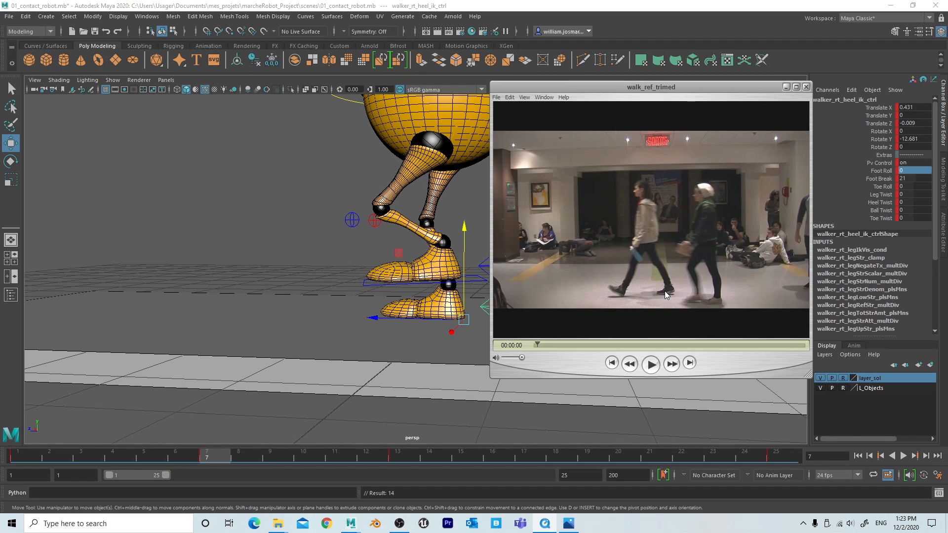
key("Right")
key("Right")
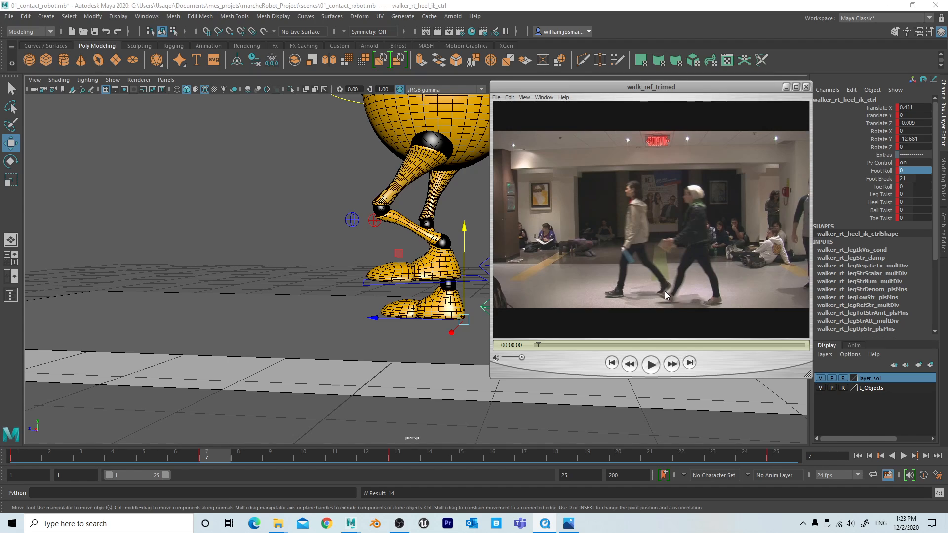
key("Right")
key("Right")
key("Right")
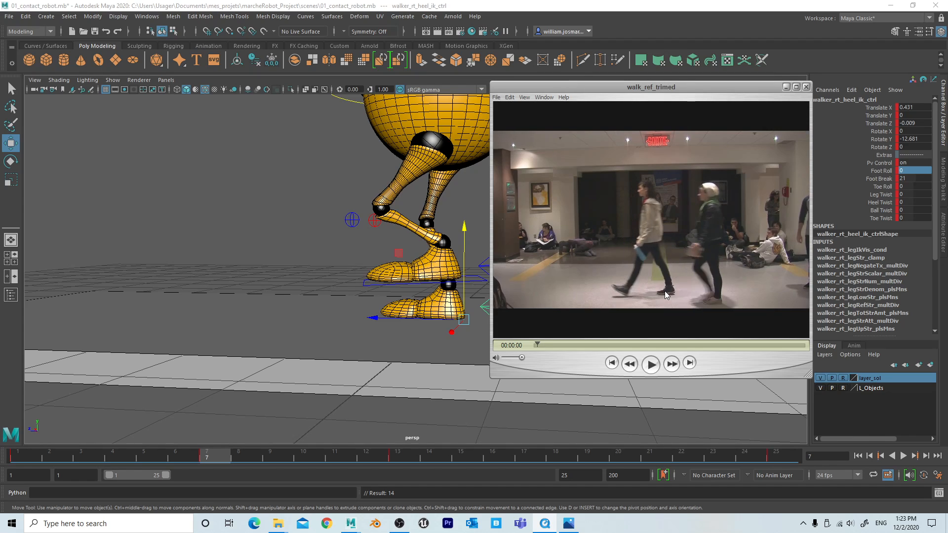
key("Right")
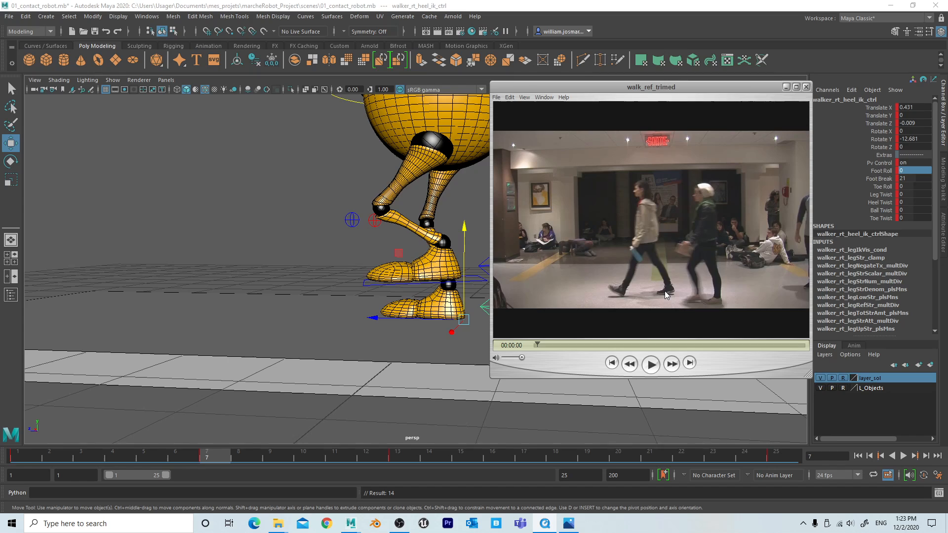
key("Right")
key("Right")
key("Right")
key("Right")
key("Right")
key("Right")
key("Right")
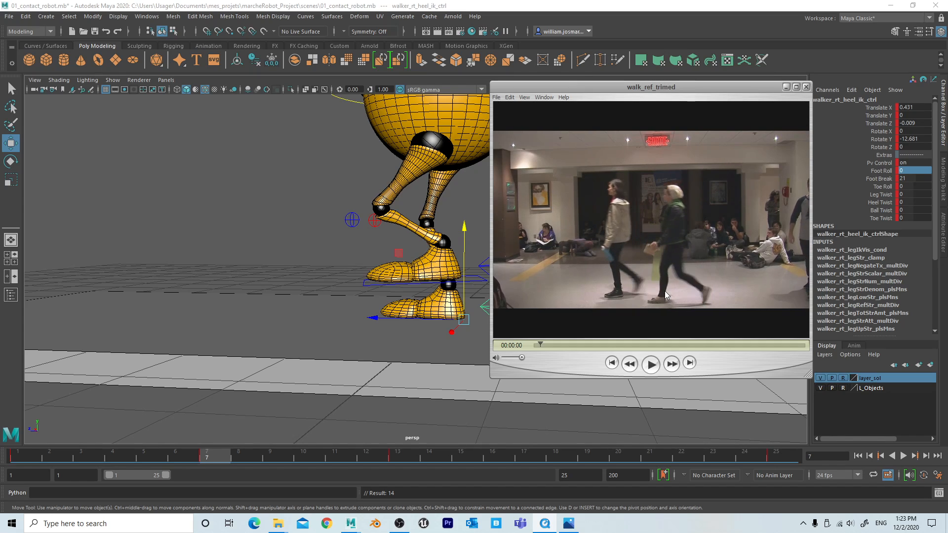
key("Right")
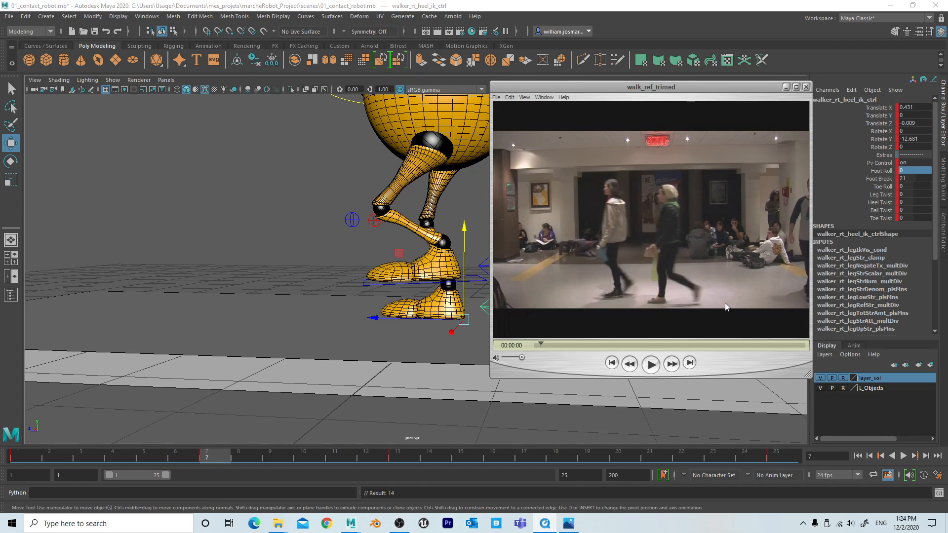
key("Right")
key("Right")
key("Right")
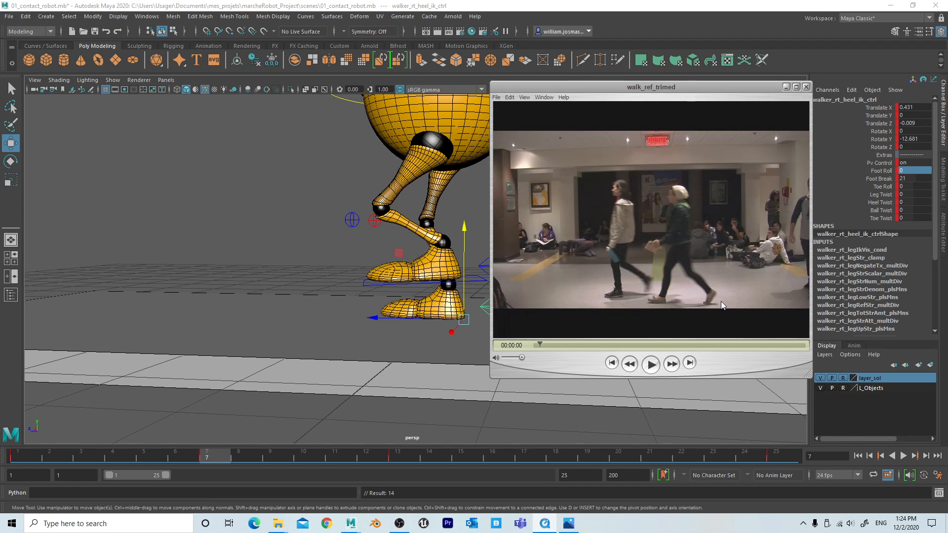
key("Right")
key("Left")
key("Right")
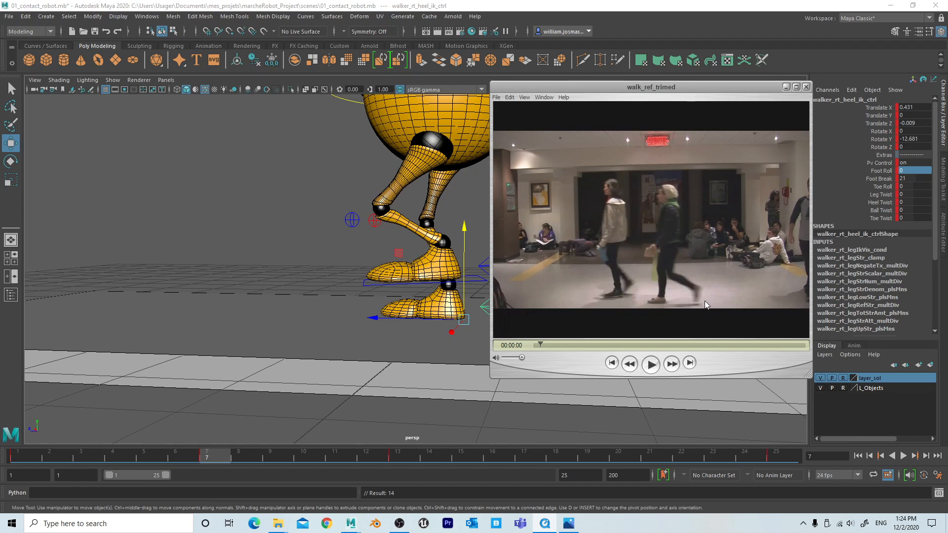
key("Left")
key("Right")
key("Left")
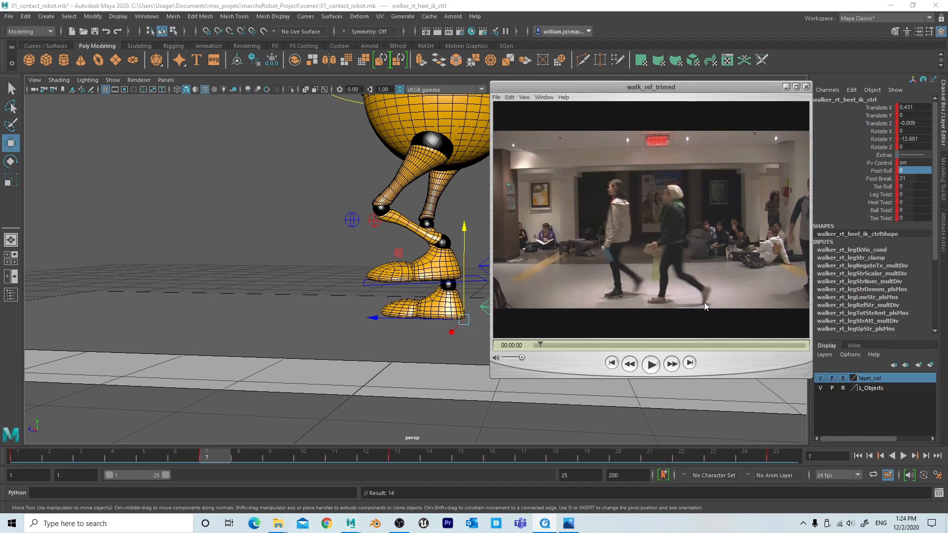
key("Right")
key("Left")
key("Right")
key("Right")
key("Right")
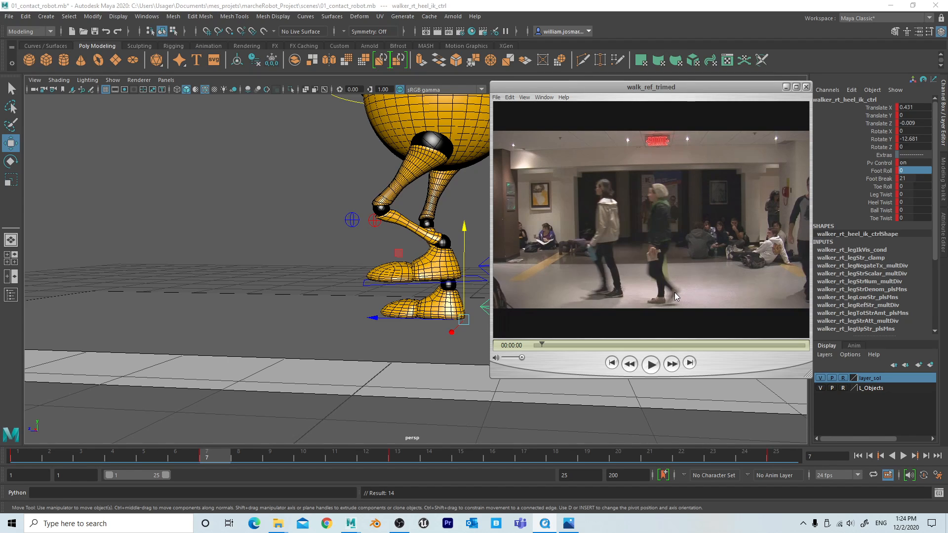
left_click_drag(593, 87, 947, 97)
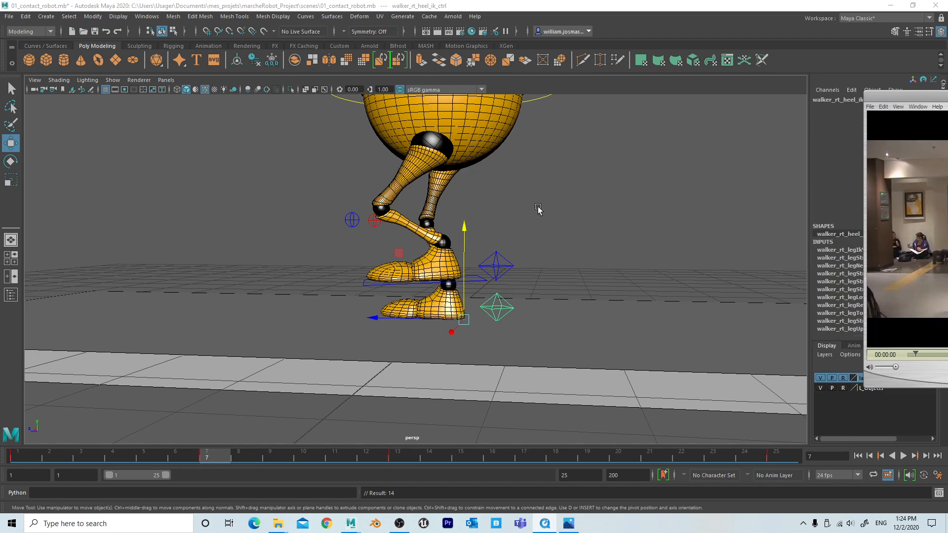
Set the left heel control's Foot Roll to 0 at frame 7
left_click(509, 267)
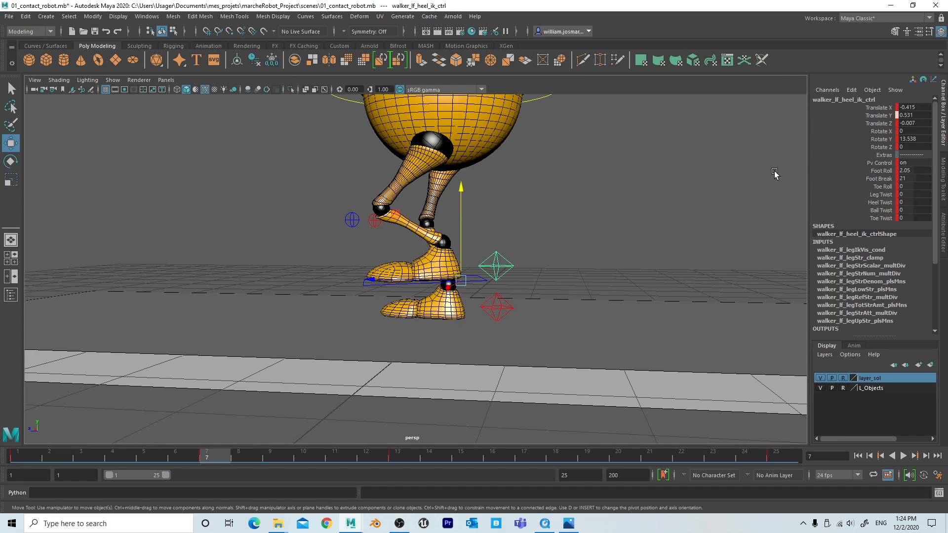
double_click(915, 170)
key("Return")
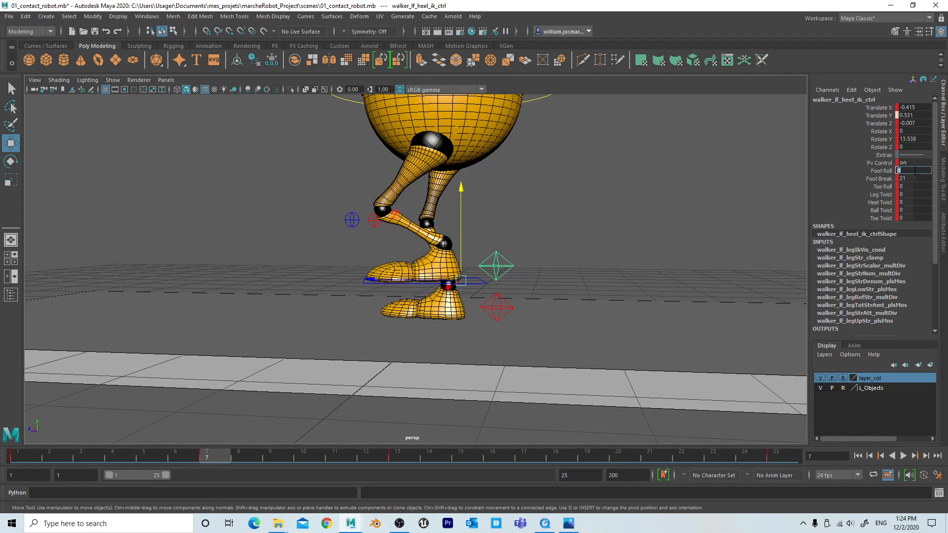
Tilt the left heel control to a Rotate X of about 37.6 and move it to about Translate Y 0.69 and Z -0.79
left_click(881, 131)
key("e")
left_click_drag(505, 203, 450, 189)
key("w")
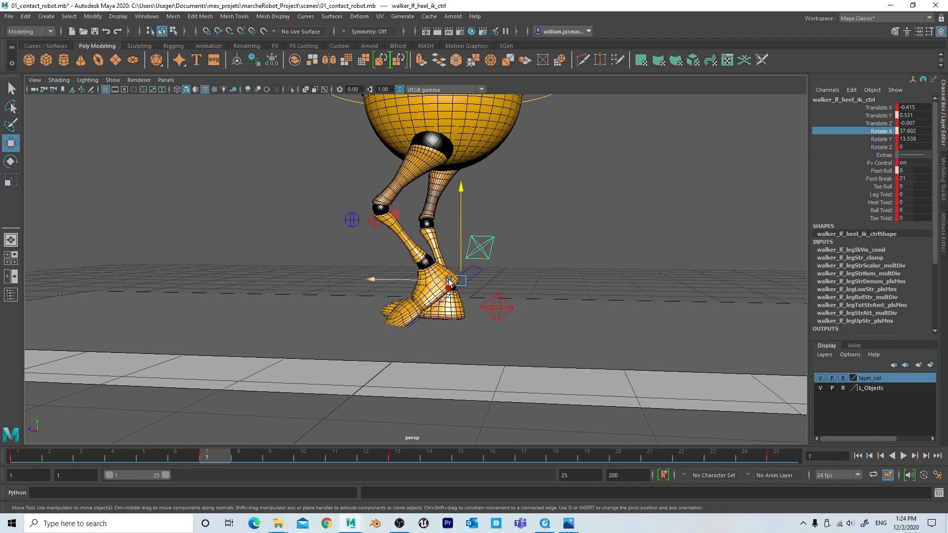
left_click_drag(418, 278, 483, 277)
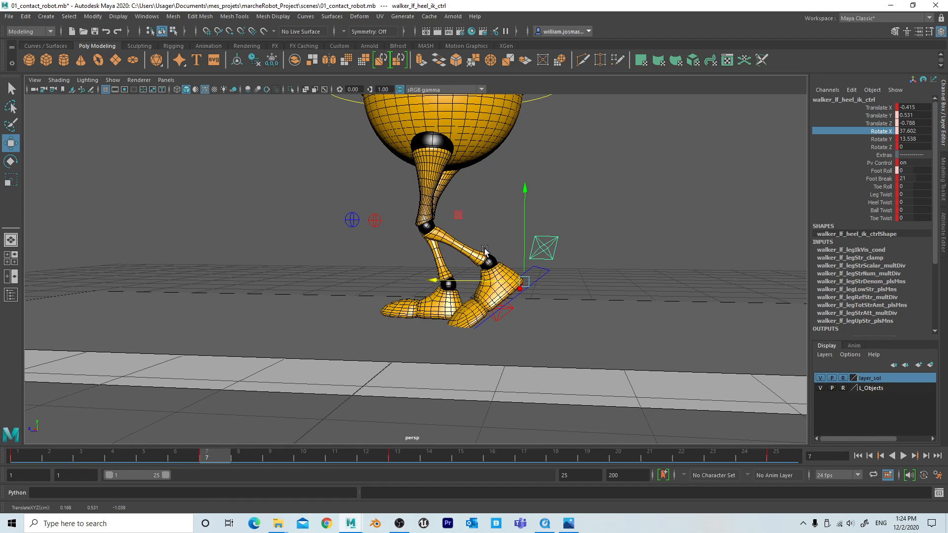
left_click_drag(525, 199, 525, 184)
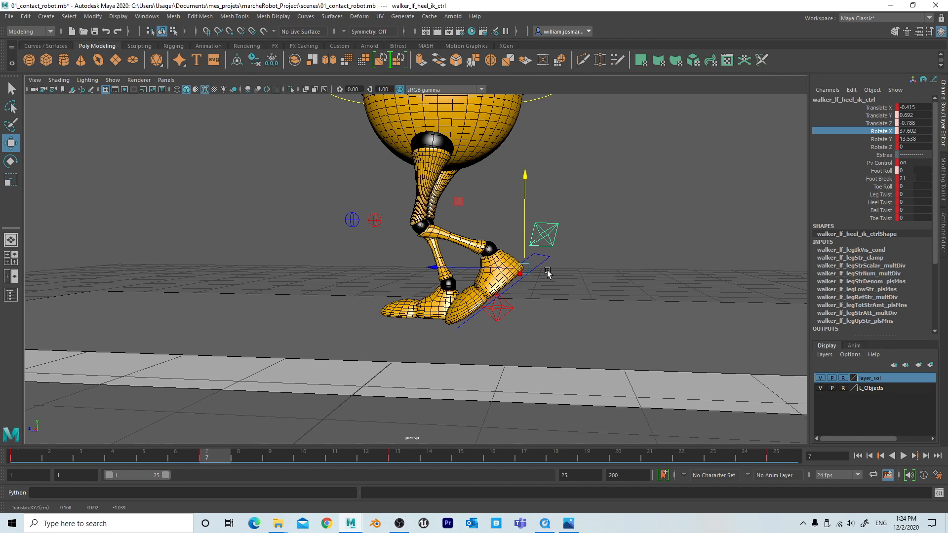
In the side view, refine the left heel control to about Rotate X 48.36, Translate Y 0.88 and Translate Z -0.79
key("w")
right_click_drag(486, 270, 635, 265, "alt")
key("space")
key("space")
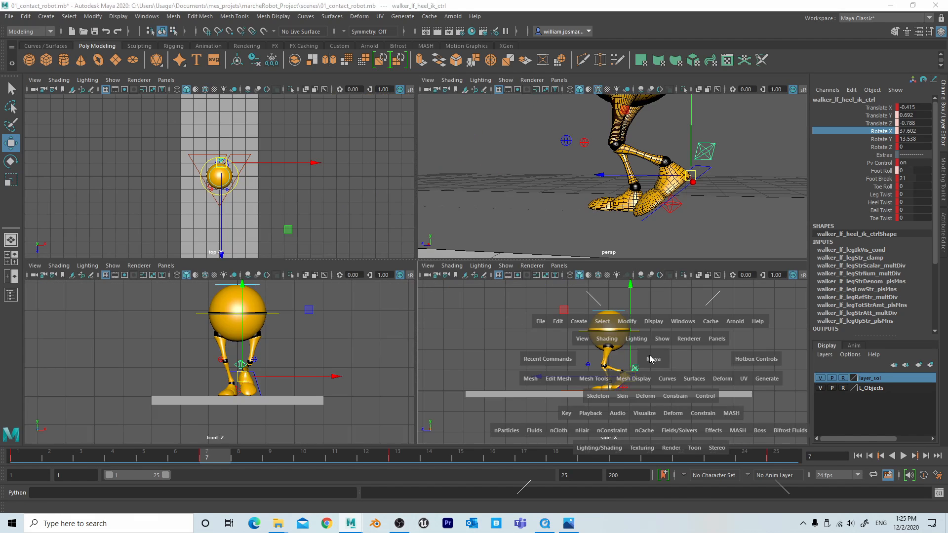
right_click_drag(479, 302, 659, 264, "alt")
middle_click_drag(579, 254, 539, 140, "alt")
right_click_drag(499, 202, 578, 217, "alt")
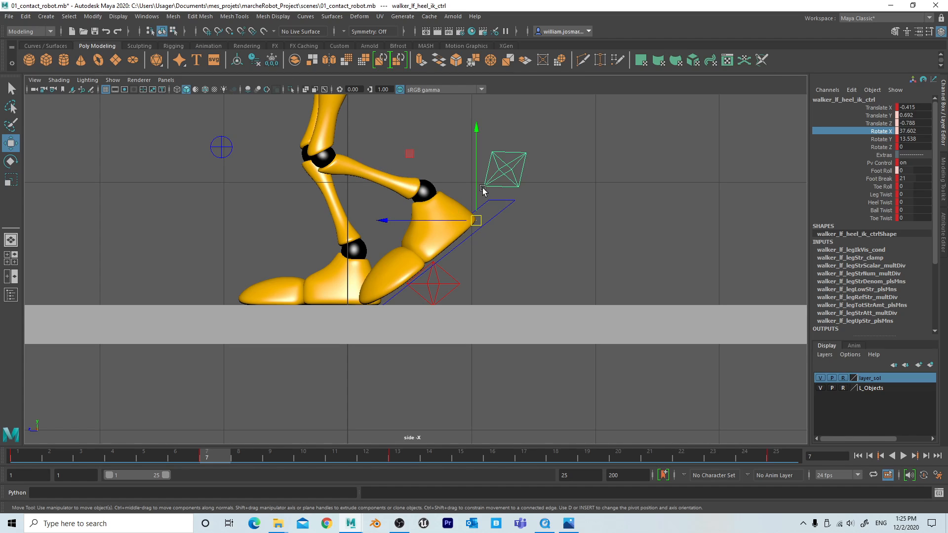
key("e")
left_click_drag(484, 188, 403, 197)
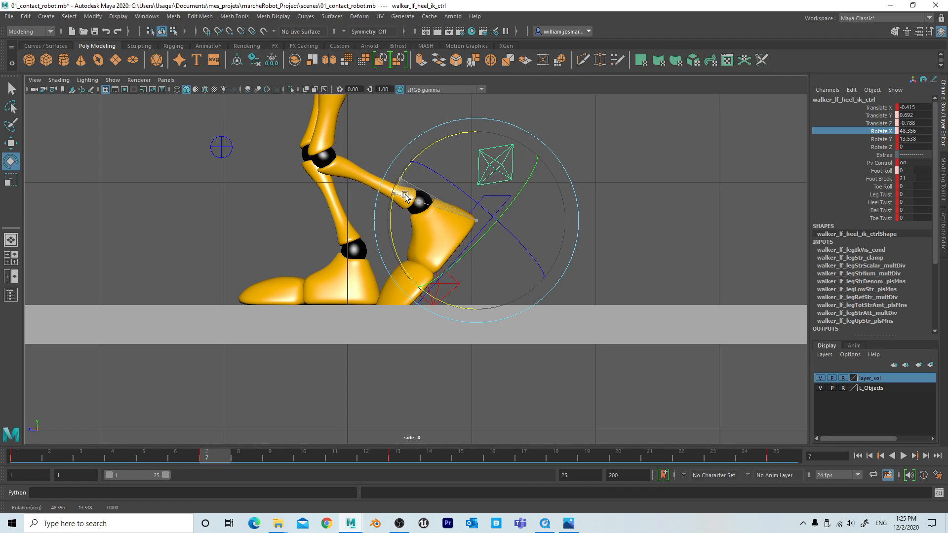
key("w")
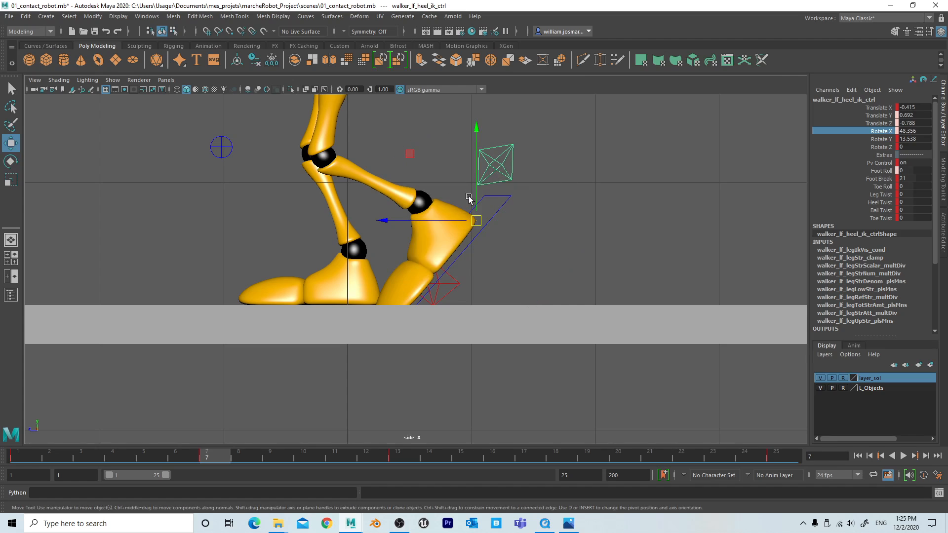
left_click_drag(477, 179, 480, 157)
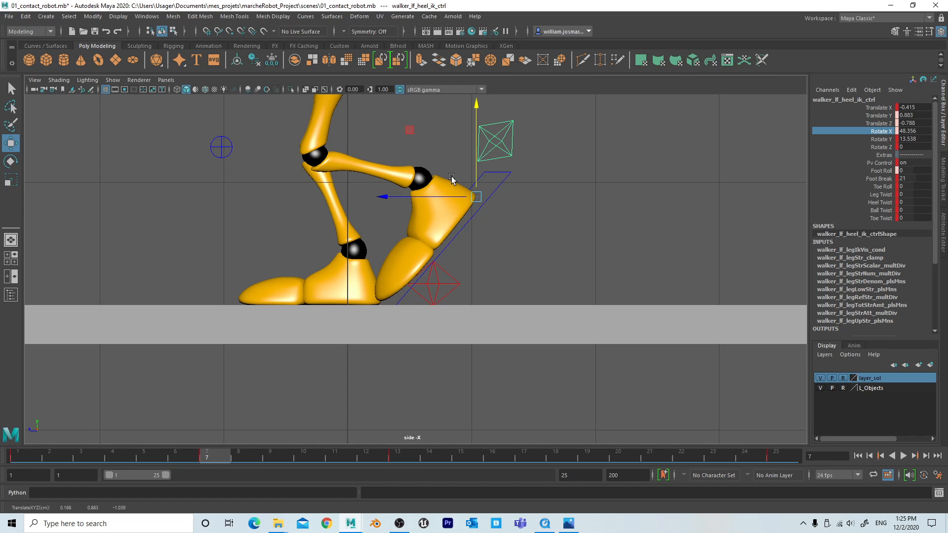
mouse_move(394, 197)
left_mouse_down()
mouse_move(288, 195)
mouse_move(395, 205)
left_mouse_up()
scroll(433, 216, "down", 5)
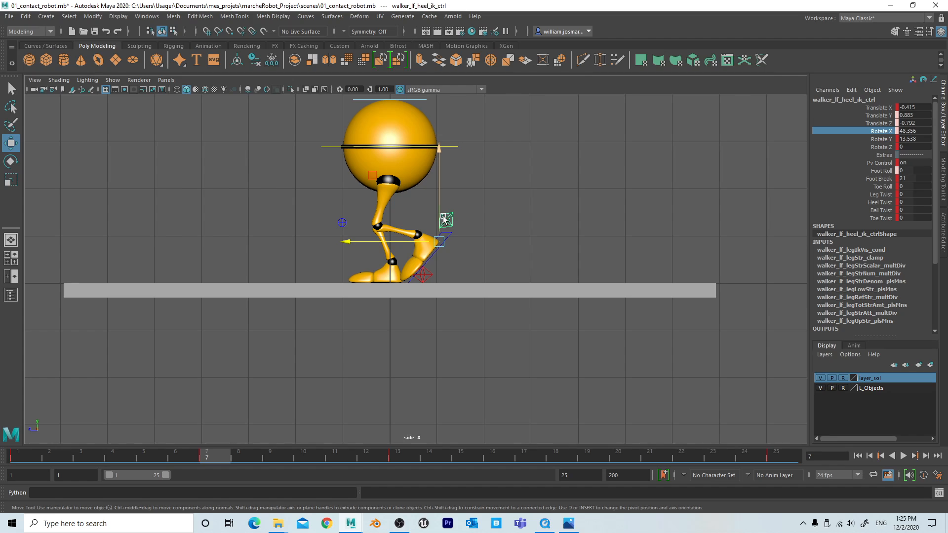
Raise CTRL_Main to a Translate Y of about -0.05 and key it at frame 7
left_click_drag(461, 139, 452, 156)
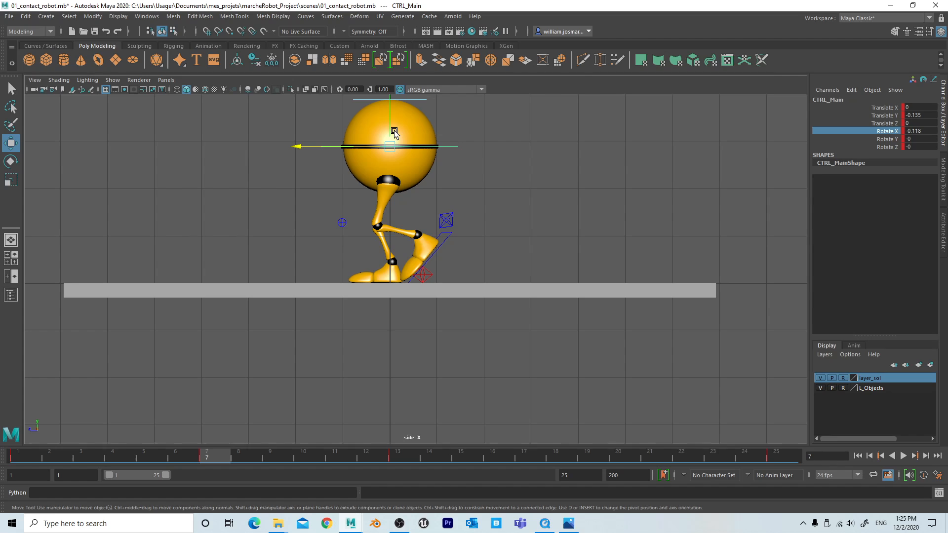
left_click_drag(390, 128, 391, 125)
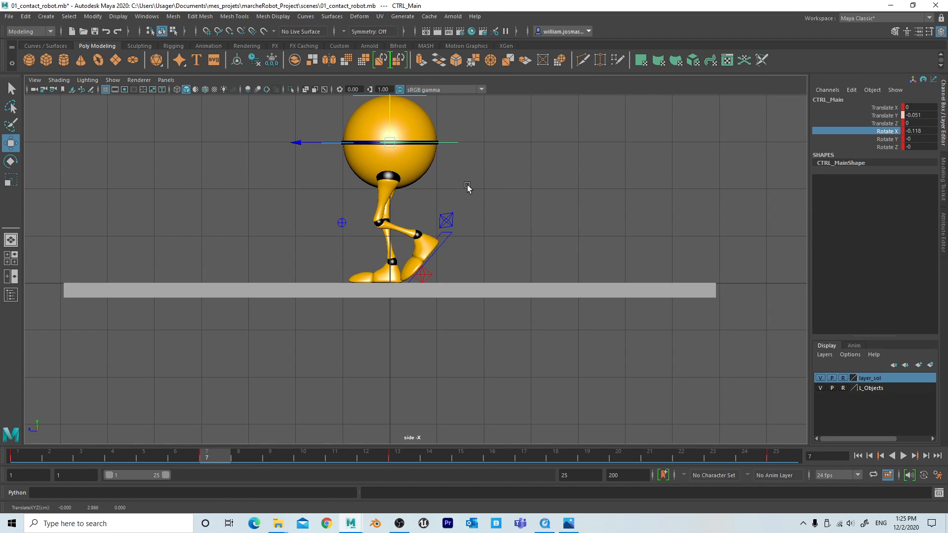
key("s")
In the front view, move CTRL_Main to about Translate X 0.075 and Translate Y -0.11, and key it at frame 7
key("space")
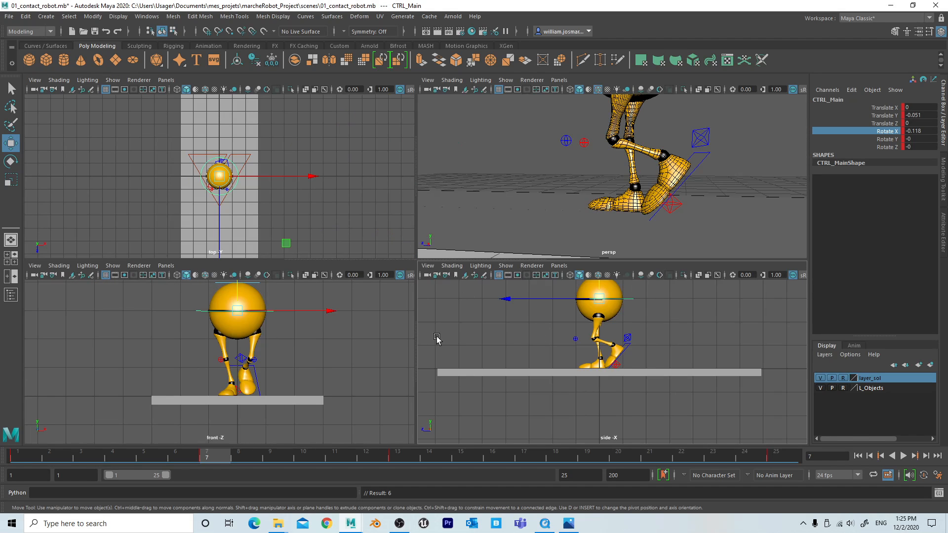
key("space")
right_click_drag(373, 310, 624, 298, "alt")
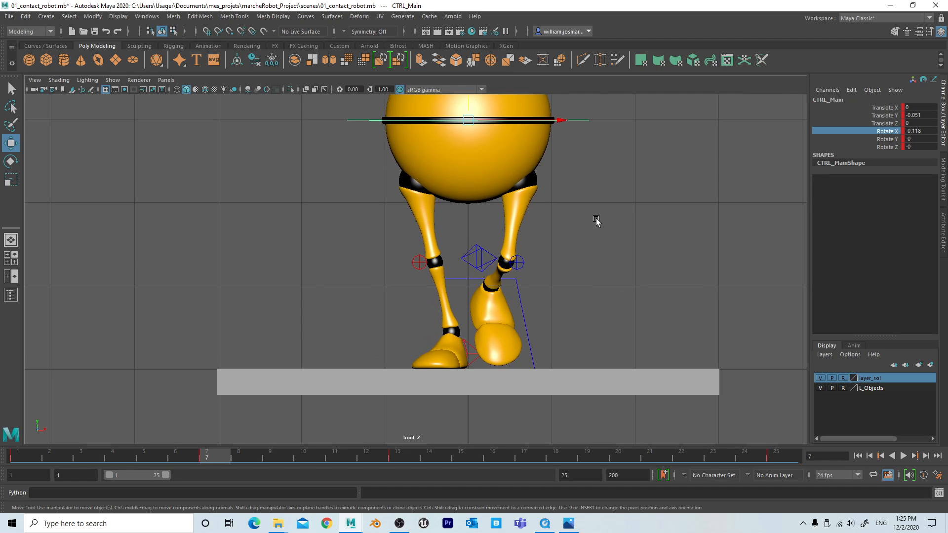
right_click_drag(596, 221, 554, 227, "alt")
right_click_drag(553, 263, 624, 271, "alt")
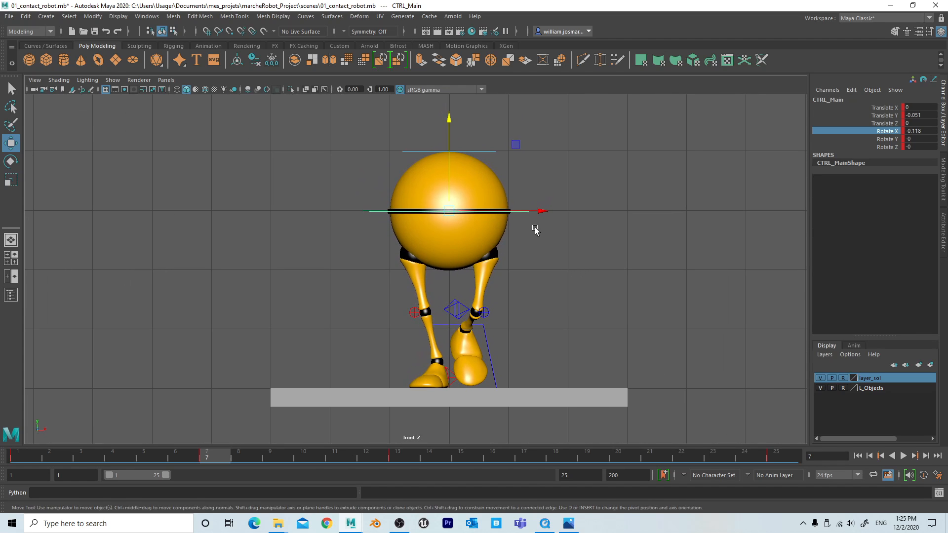
left_click_drag(451, 166, 450, 170)
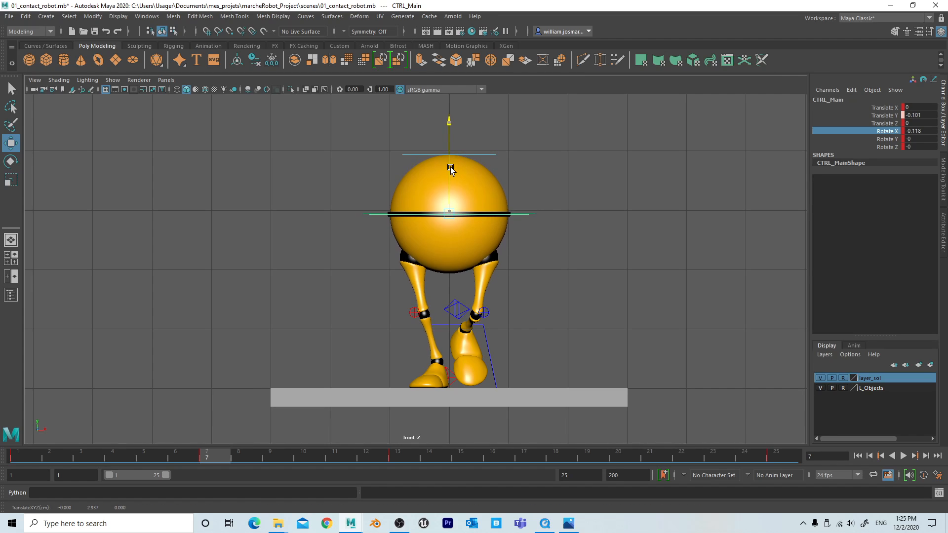
left_click(533, 213)
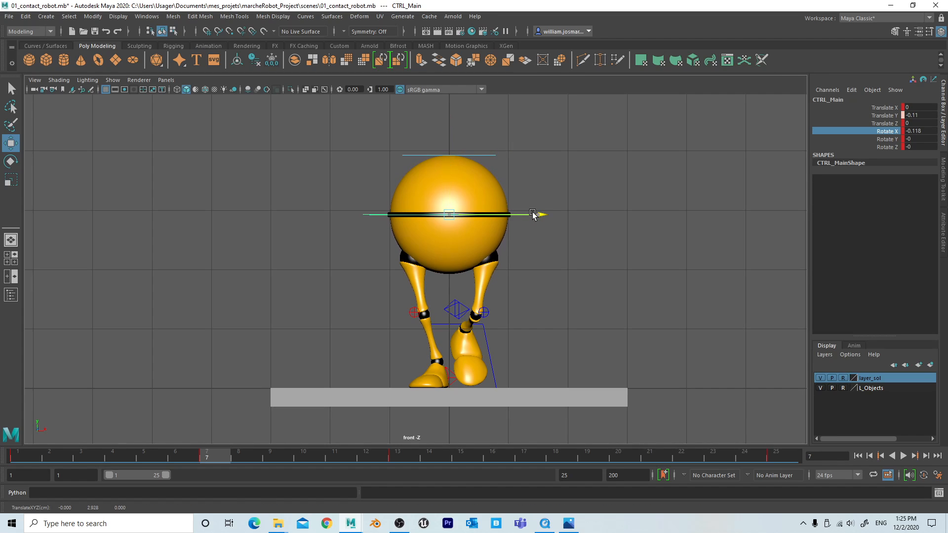
left_click_drag(532, 213, 528, 214)
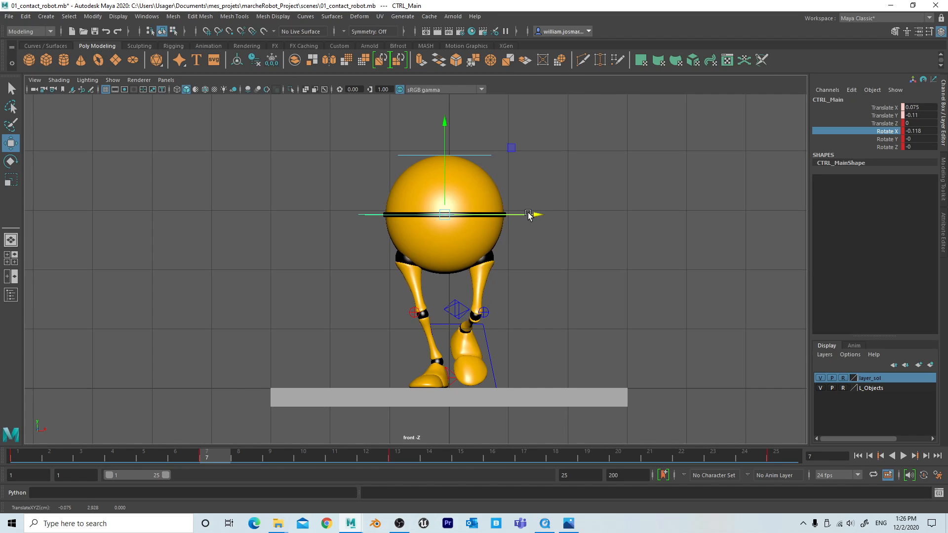
key("s")
Tilt CTRL_Main to a Rotate Z of about 2.43 and key it at frame 7
key("e")
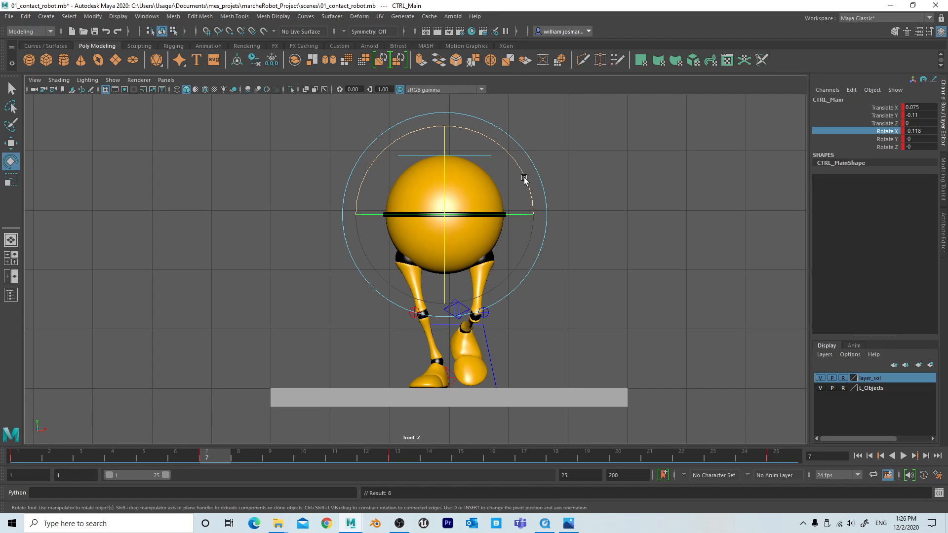
left_click_drag(524, 179, 525, 178)
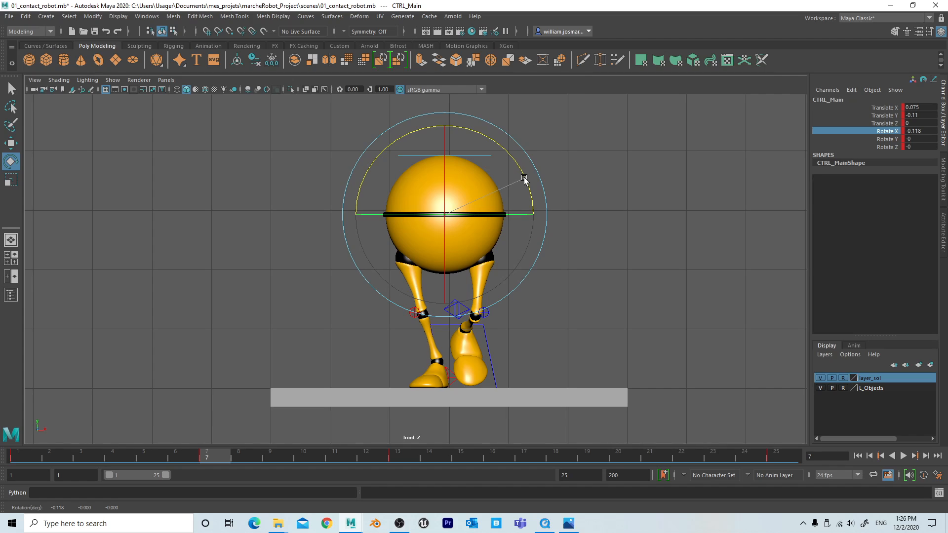
left_click_drag(525, 179, 524, 184)
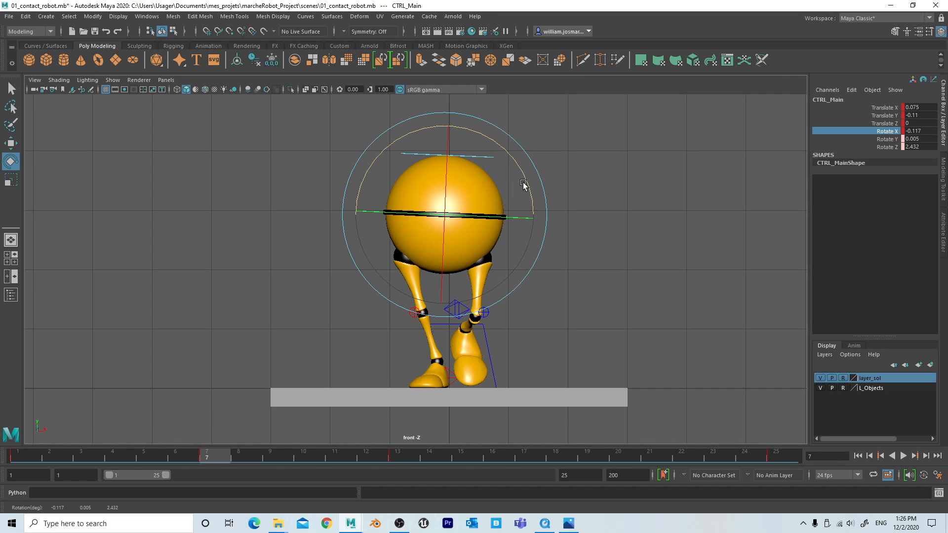
key("s")
In the side view, nudge CTRL_Main up in 0.01 increments to Translate Y -0.09, comparing the leg pose with -0.1
key("space")
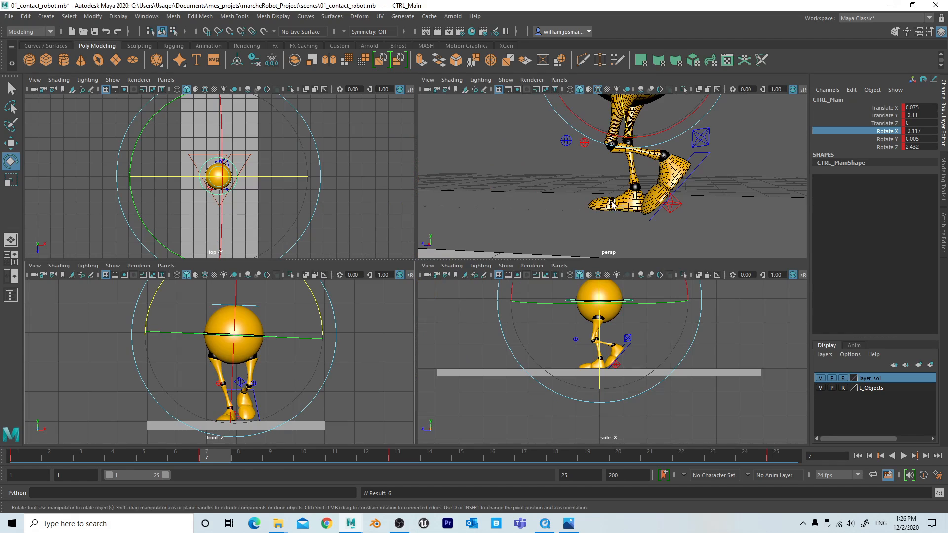
key("space")
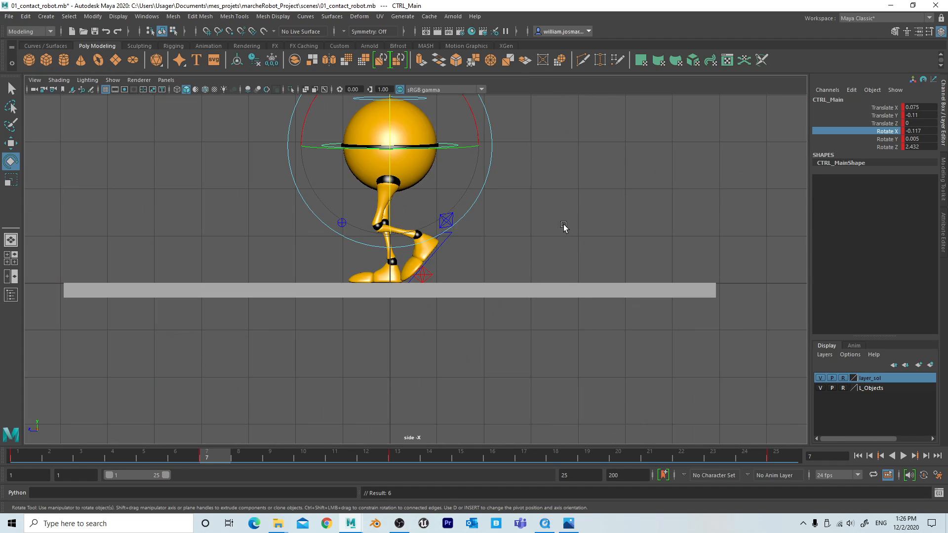
scroll(554, 211, "down", 4)
middle_click_drag(547, 259, 547, 274, "alt")
right_click_drag(547, 274, 745, 275, "alt")
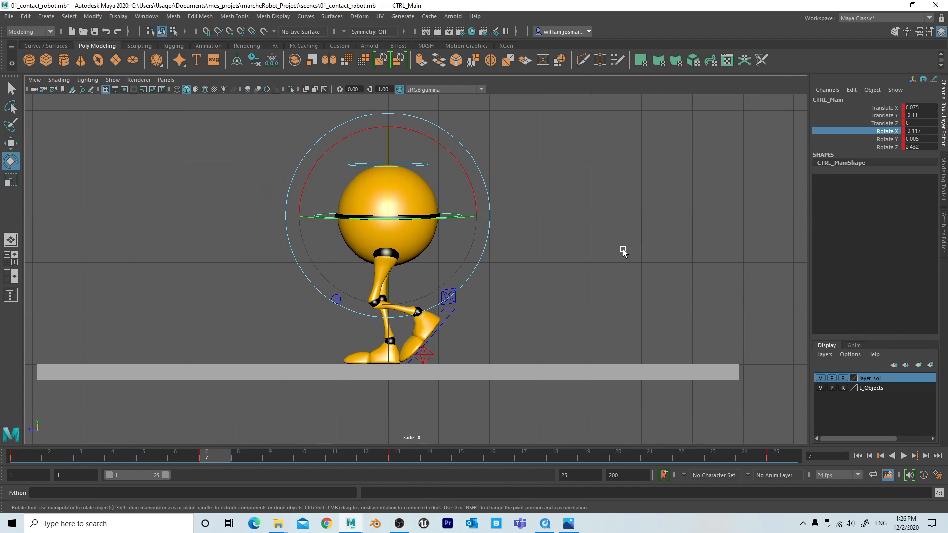
key("alt+Up")
key("alt+Up")
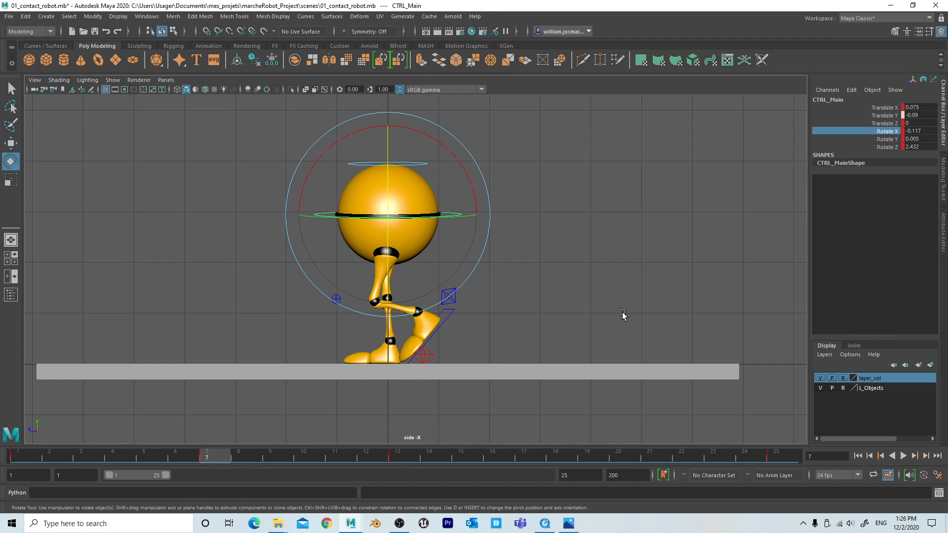
key("ctrl+z")
key("ctrl+y")
key("ctrl+z")
key("ctrl+z")
key("ctrl+y")
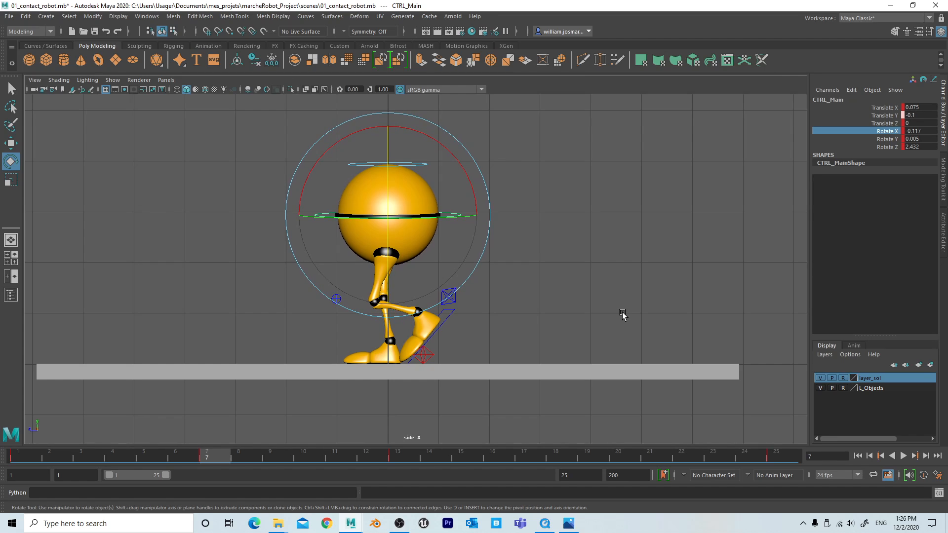
key("ctrl+y")
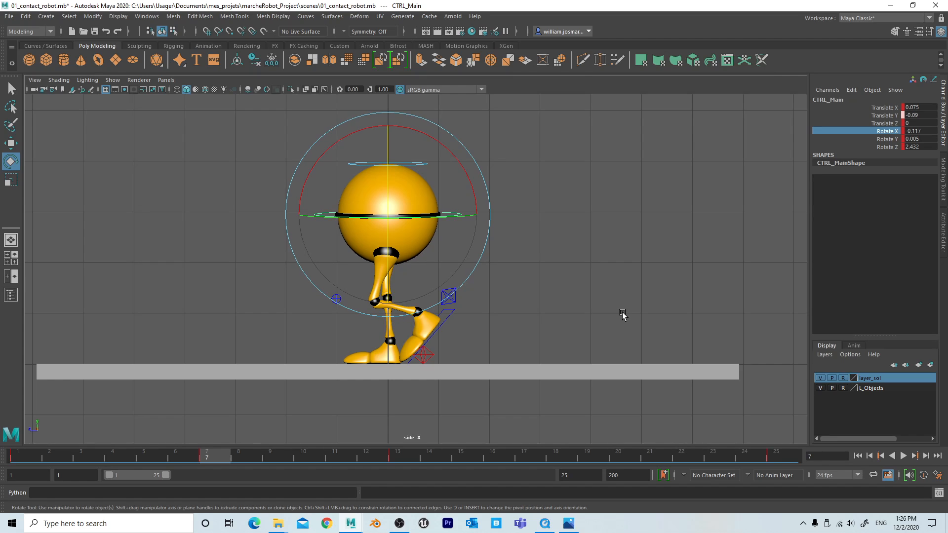
key("ctrl+z")
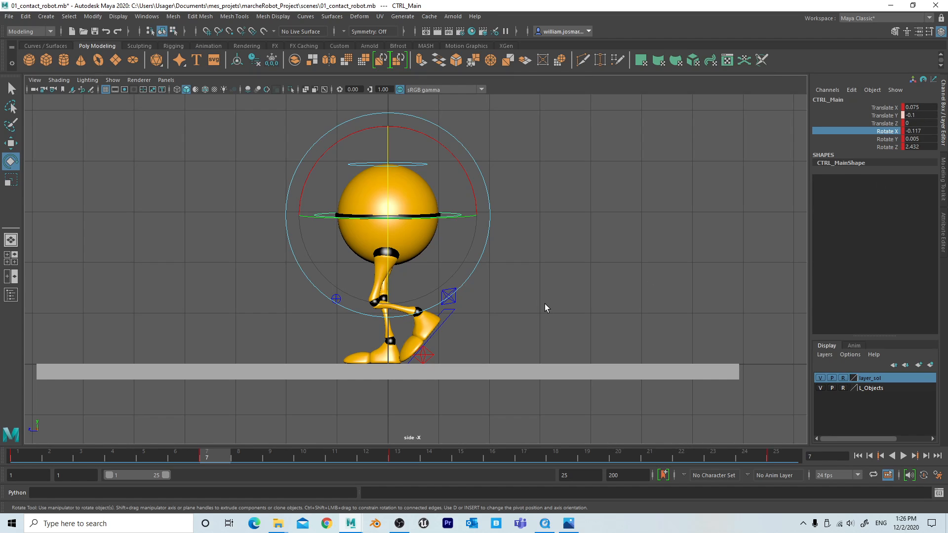
key("shift+z")
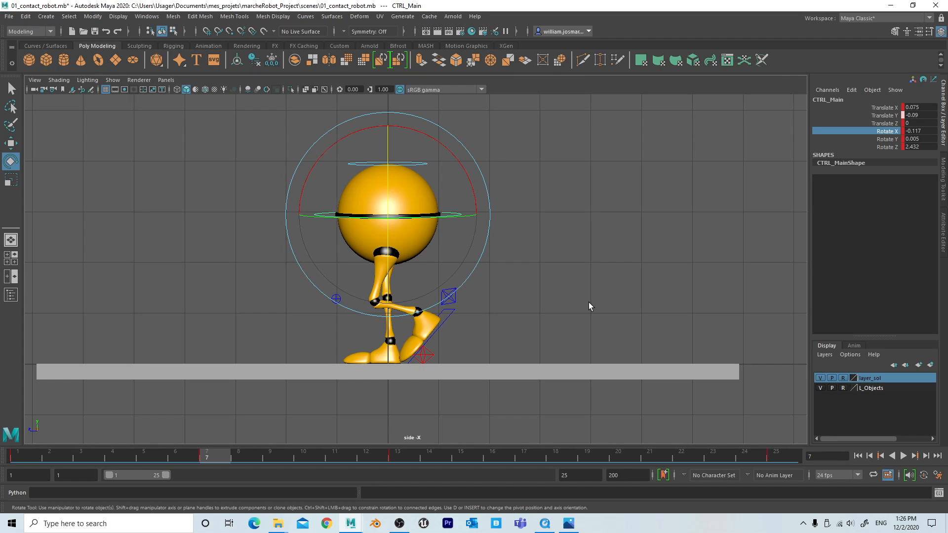
Fine-tune CTRL_Main's Translate Y to -0.091 and select all the walker's controls together
left_click(923, 115)
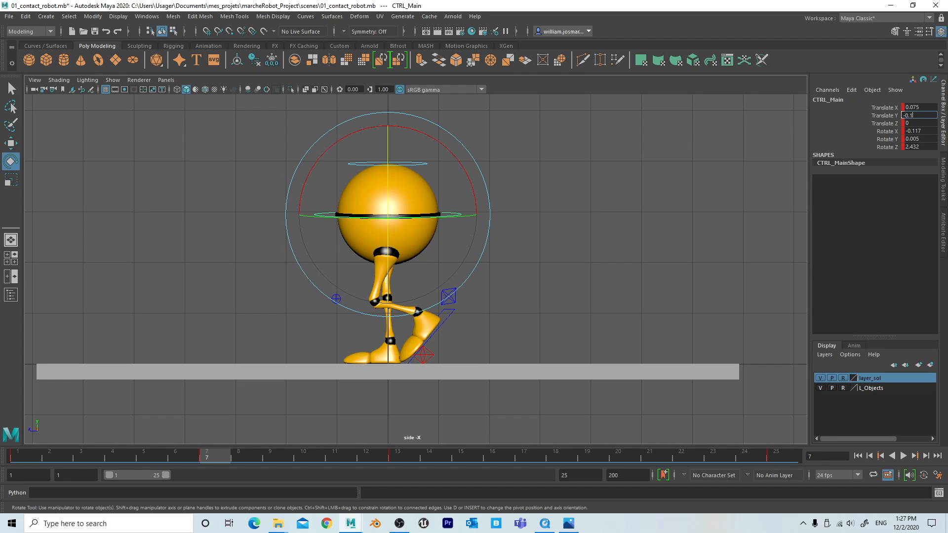
key("Return")
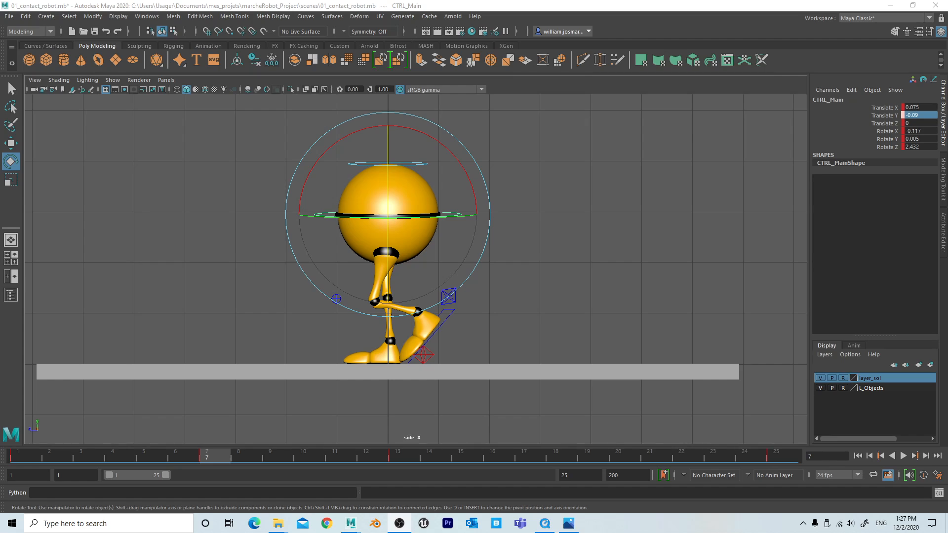
left_click(926, 116)
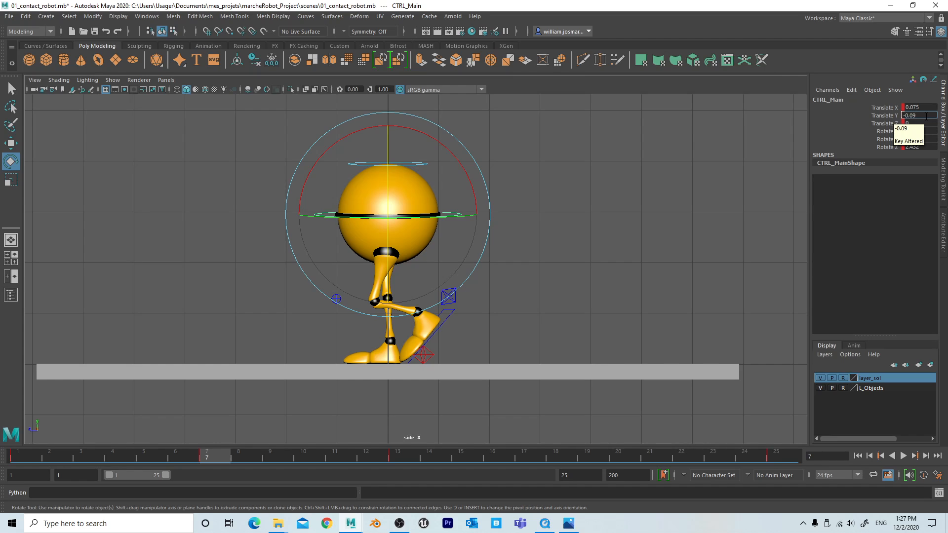
key("Return")
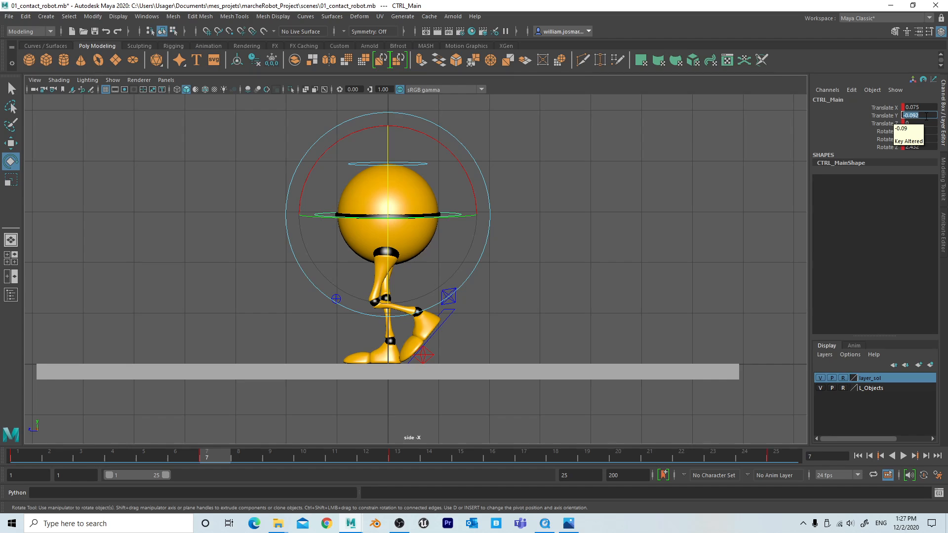
left_click(928, 116)
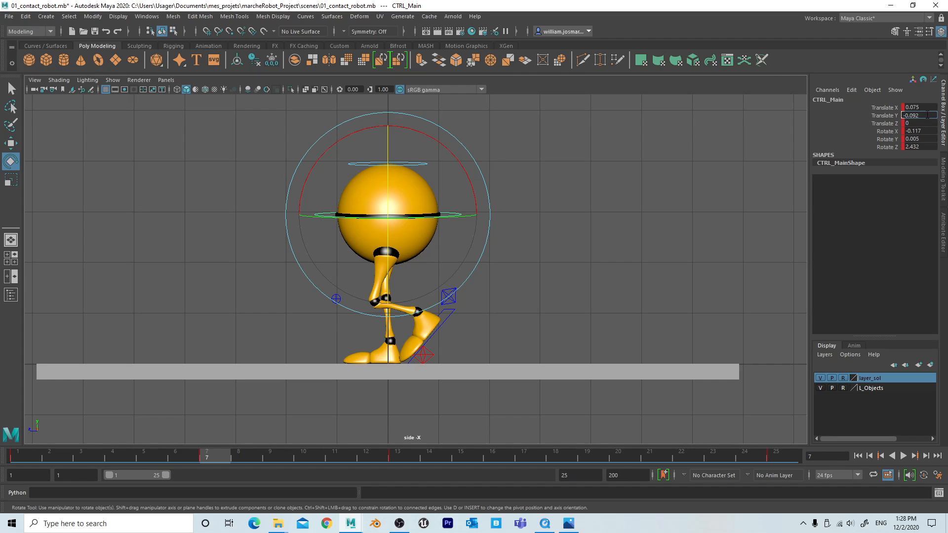
key("BackSpace")
type("1")
key("Return")
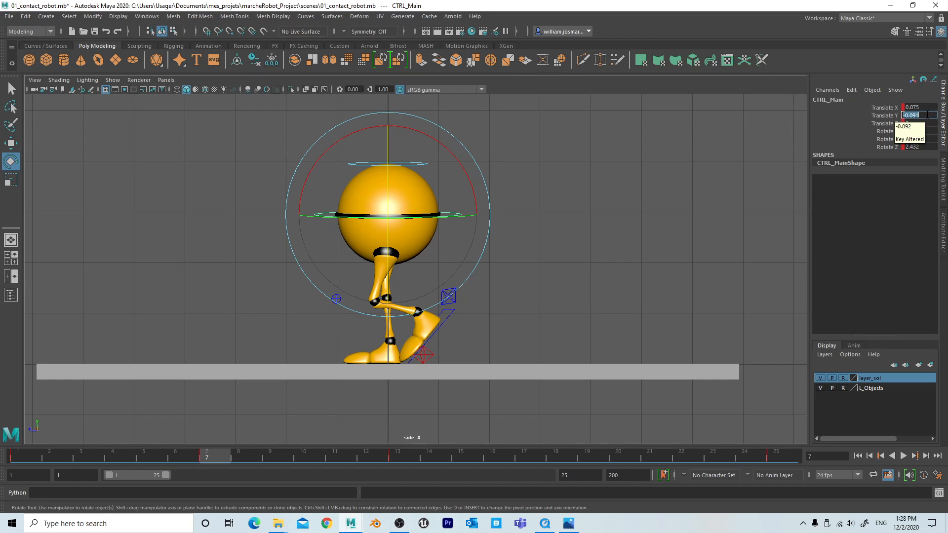
left_click(544, 267)
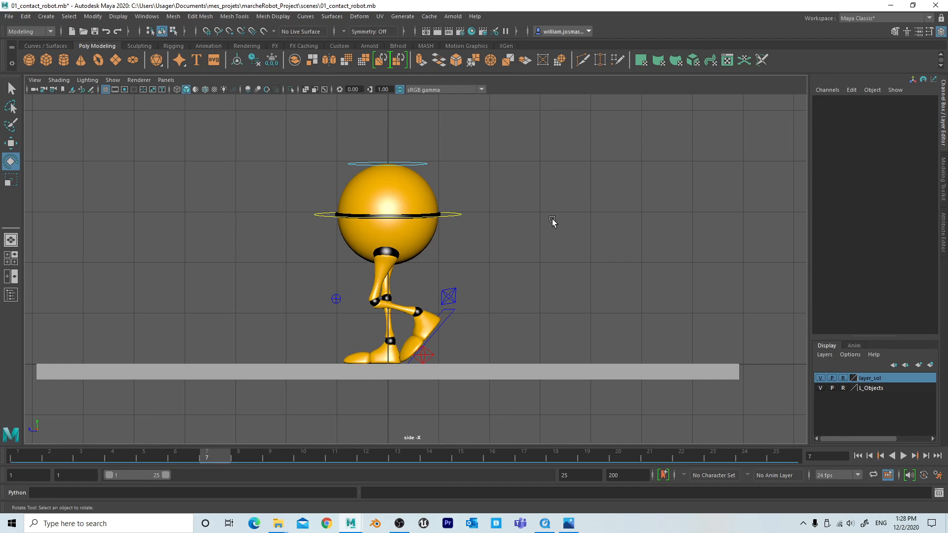
left_click_drag(256, 139, 507, 389)
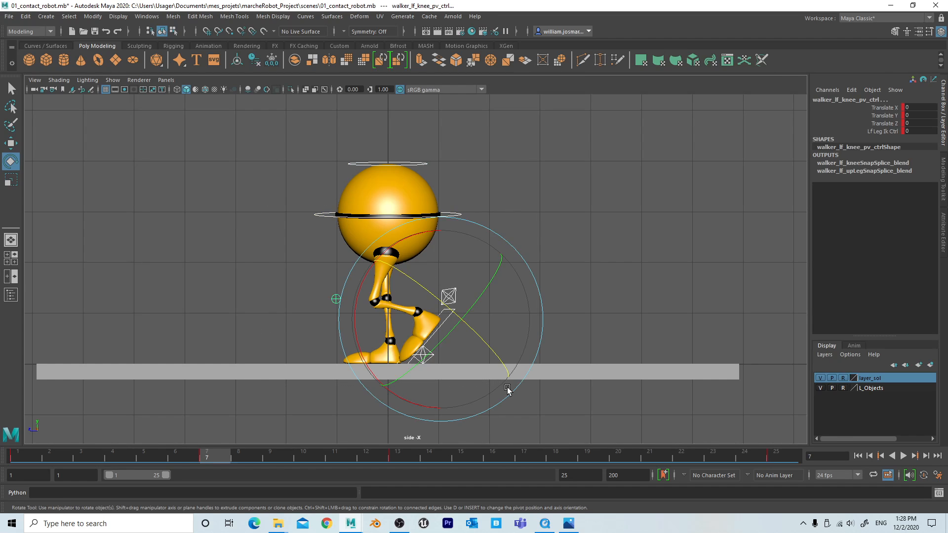
left_click(600, 276)
In the front view, move the left heel control to about Translate X -0.3 and rotate it to about X 47.41, Y 23.42, Z 10.92
key("space")
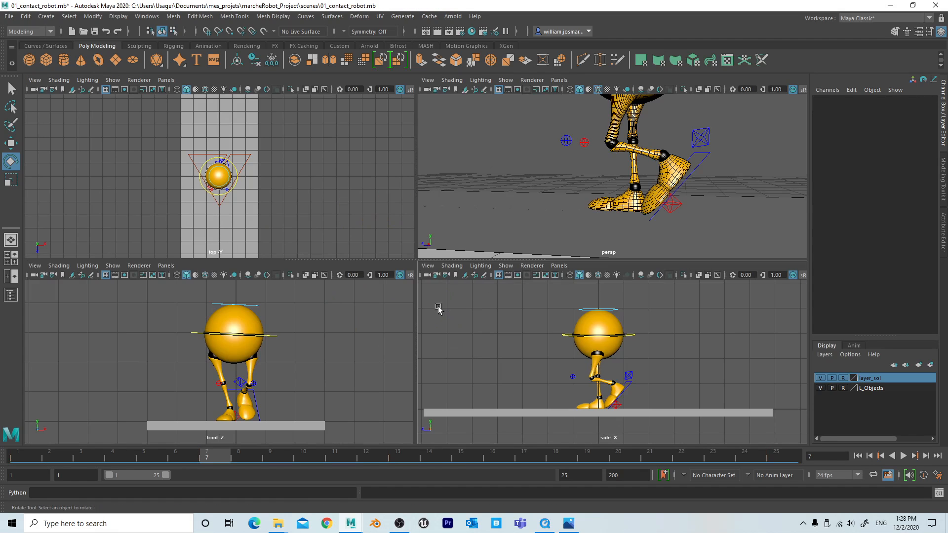
key("space")
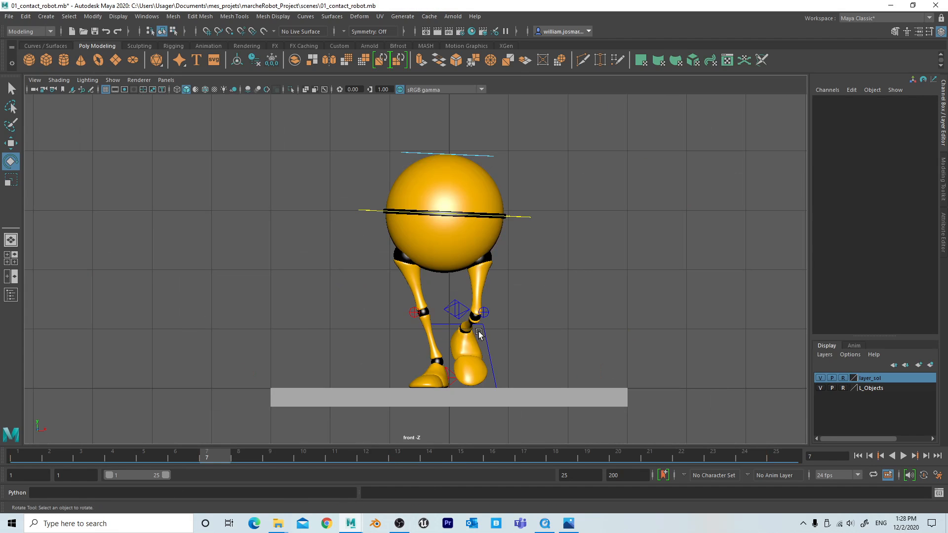
left_click(457, 309)
key("w")
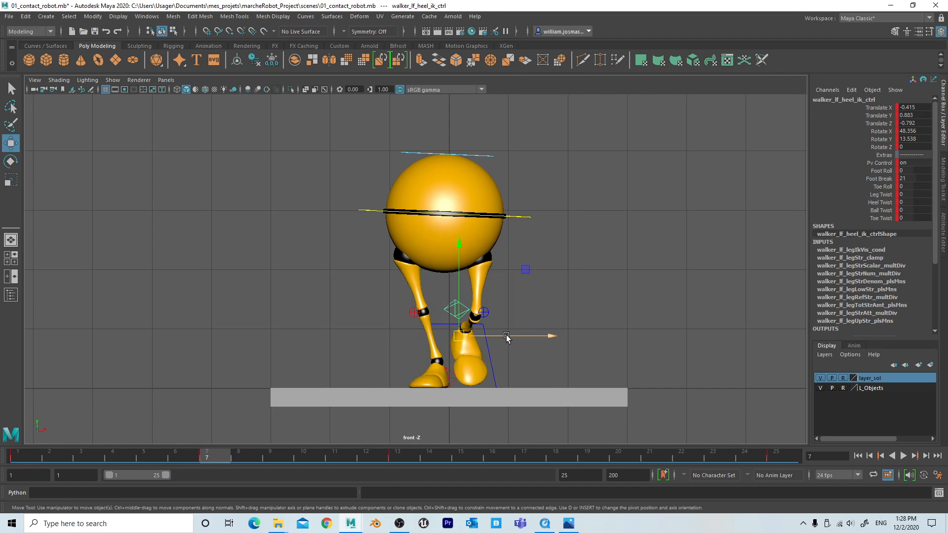
left_click_drag(508, 336, 515, 335)
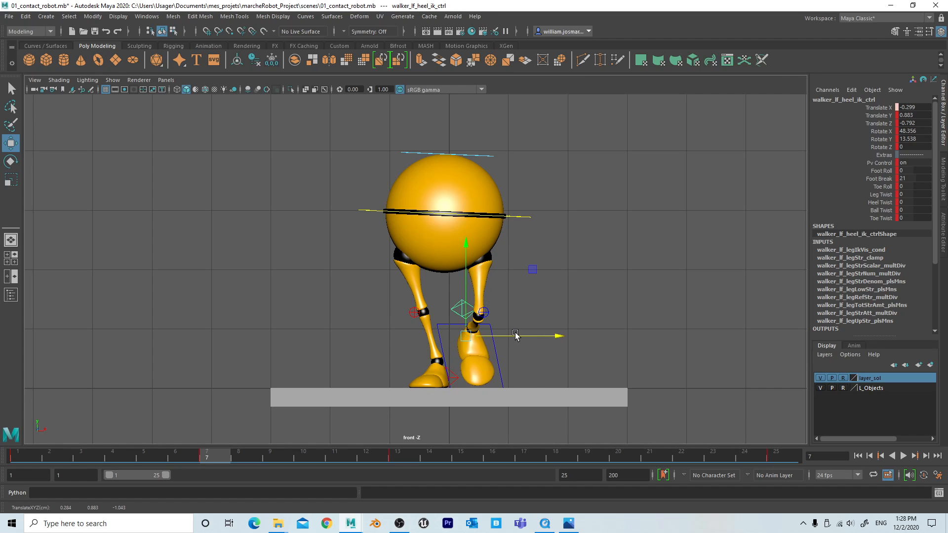
key("e")
left_click_drag(531, 384, 544, 375)
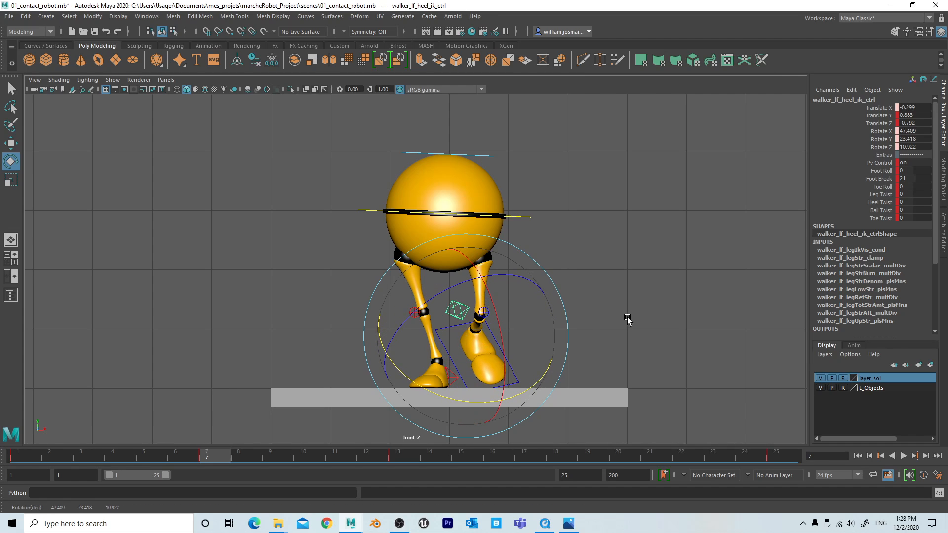
left_click(628, 320)
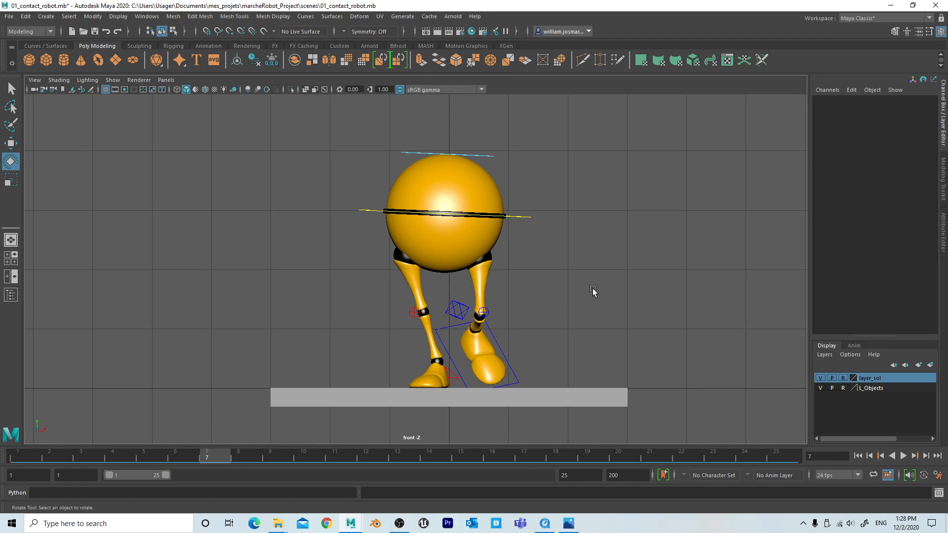
Show the walker as a black silhouette and shift the left knee pole vector sideways, first to Translate X 0.765, and back to about -0.116
key("7")
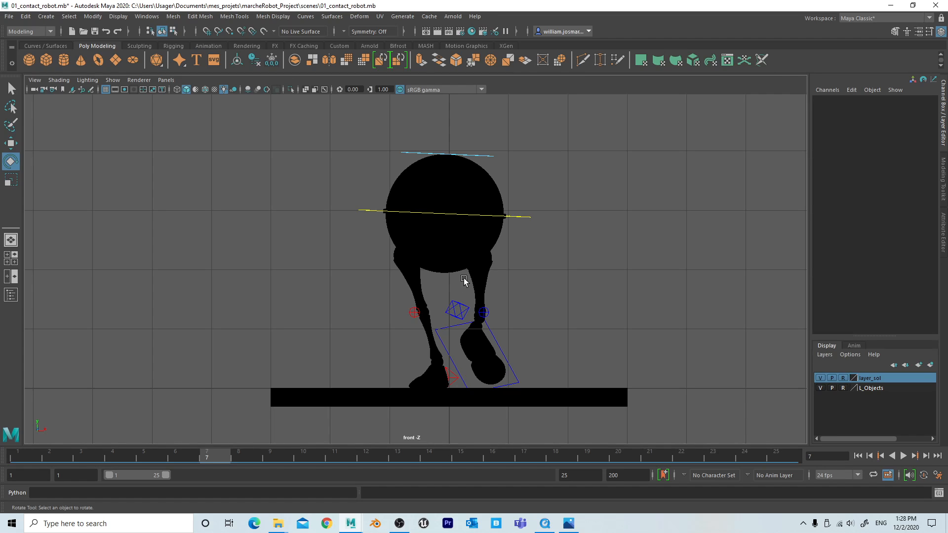
left_click(484, 313)
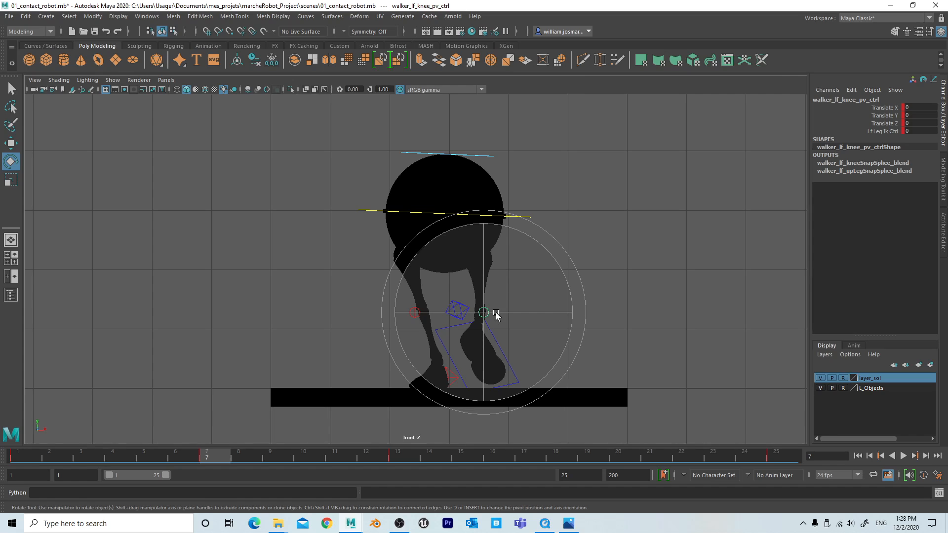
key("w")
left_click_drag(511, 314, 556, 321)
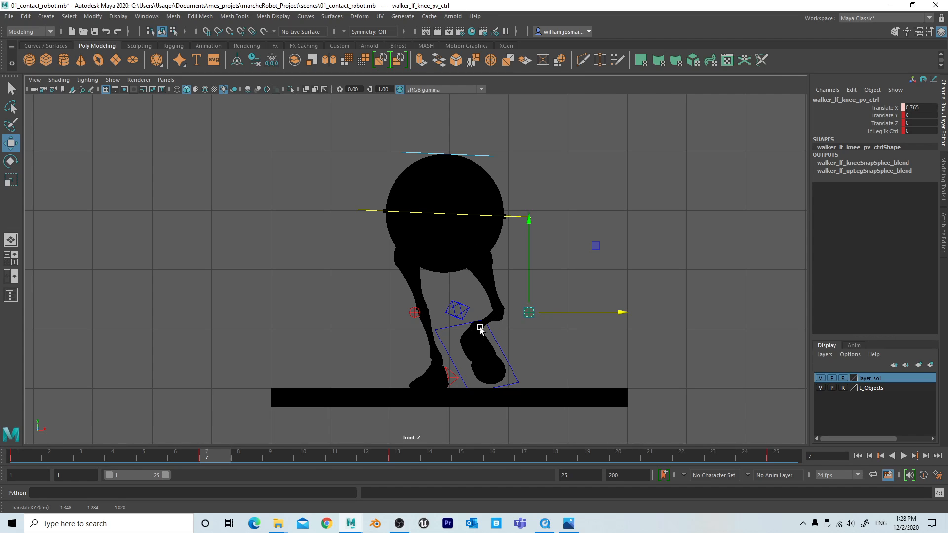
left_click_drag(571, 312, 519, 315)
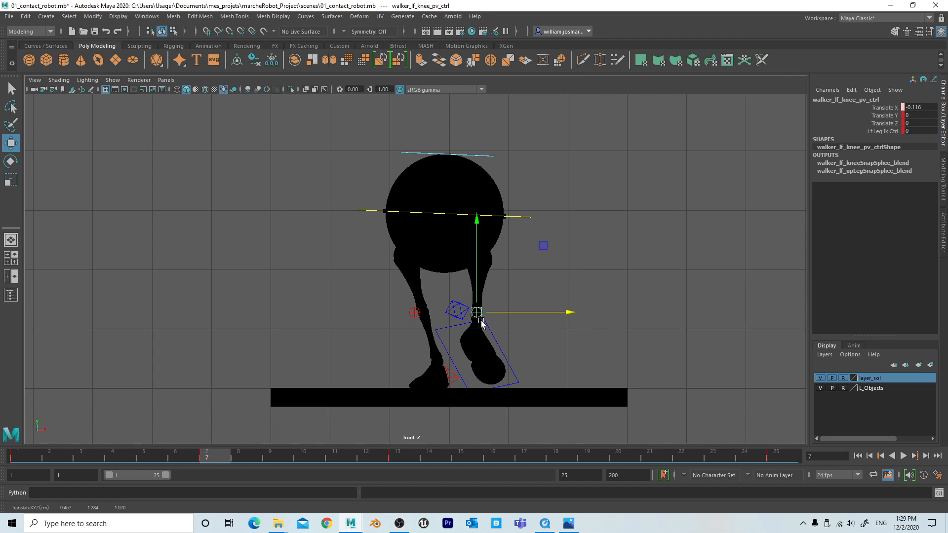
Move the left knee pole vector outward to Translate X 0.69 in the shaded display and key all the walker's controls at frame 7
left_click_drag(501, 313, 549, 313)
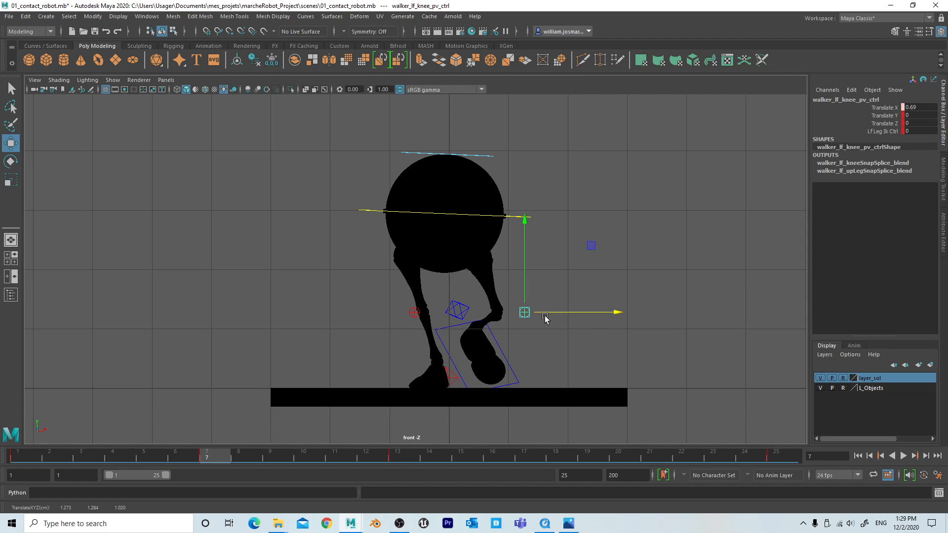
key("5")
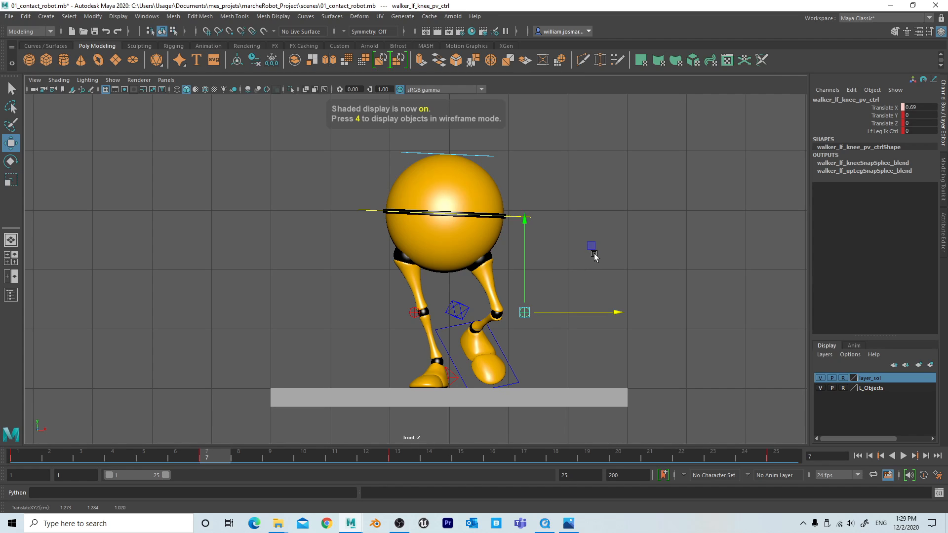
left_click(616, 188)
left_click_drag(287, 112, 588, 409)
left_click(526, 311)
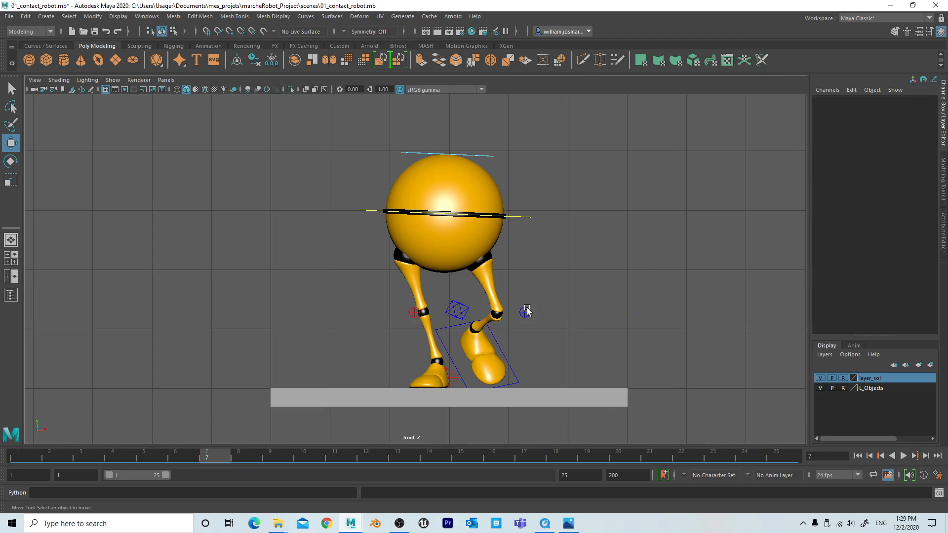
Inspect the left knee's direction from the perspective and four-view layouts with its pole vector selected, and return to the front view
left_click(524, 312)
key("space")
key("space")
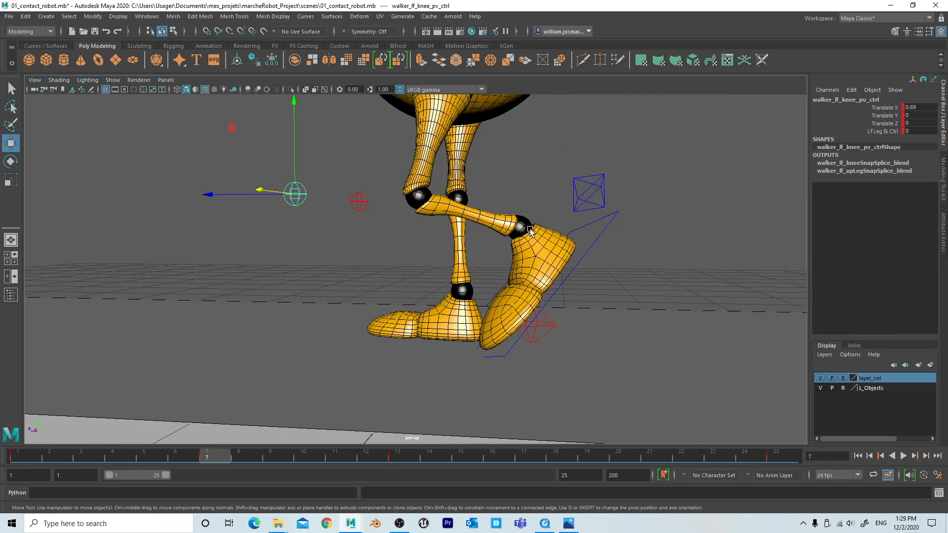
left_click_drag(464, 231, 352, 264, "alt")
key("space")
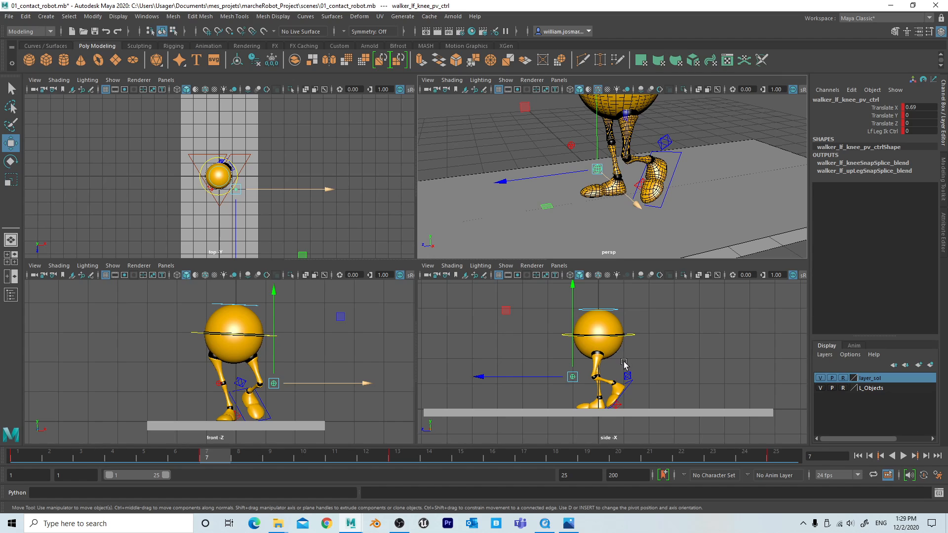
key("space")
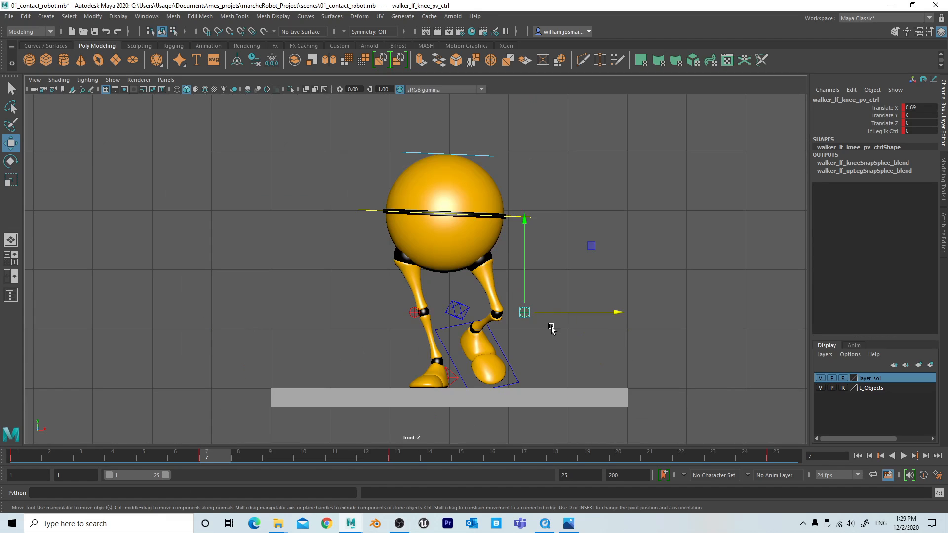
Key all the walker's controls at frame 7 and at frame 19, and return to frame 7
left_click(669, 236)
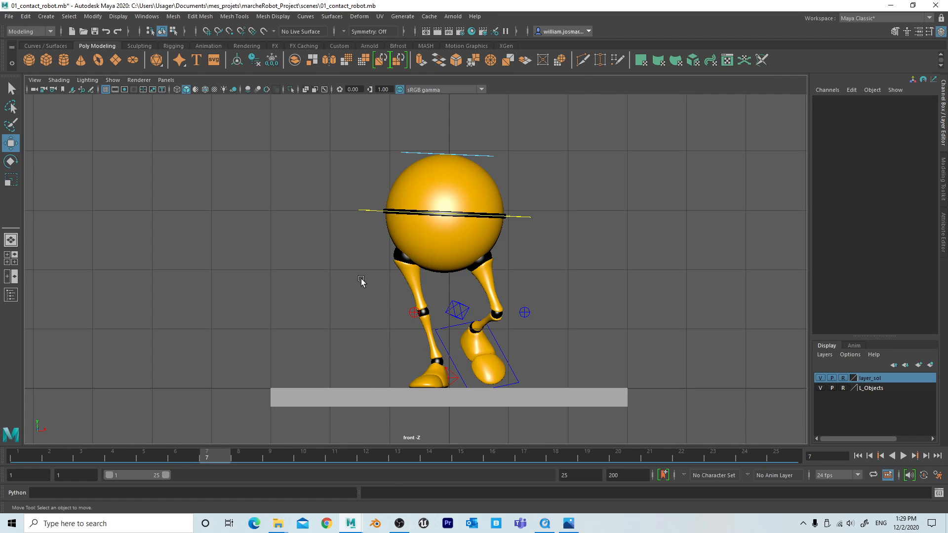
left_click_drag(321, 427, 578, 140)
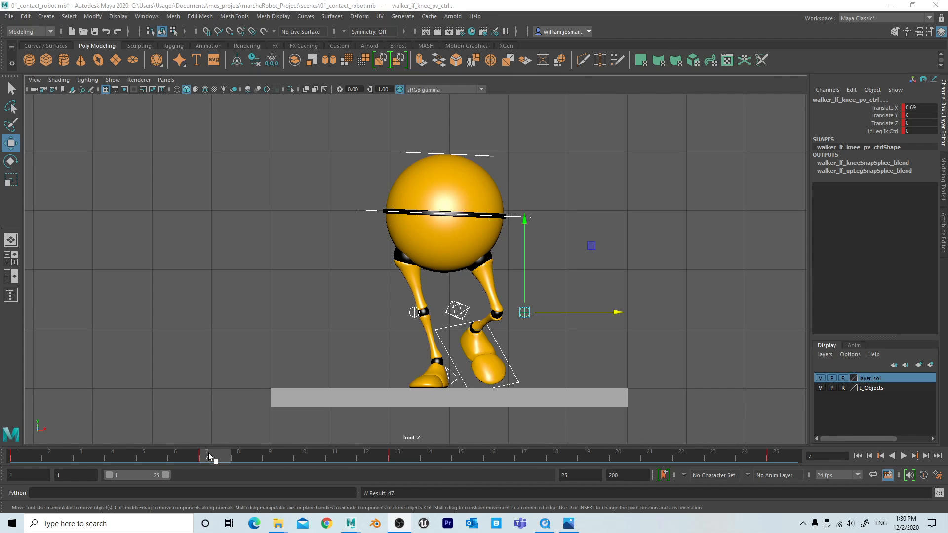
left_click_drag(204, 451, 599, 452)
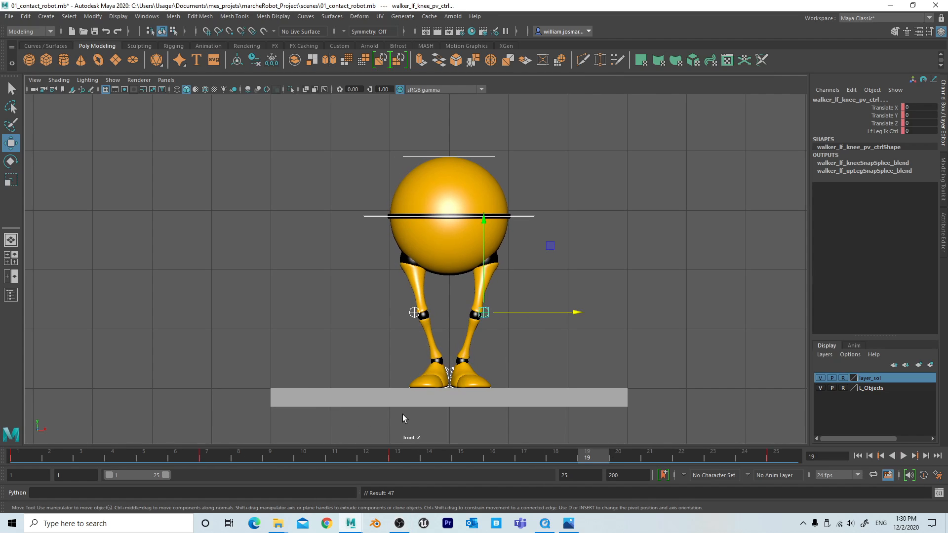
left_click_drag(350, 417, 614, 112)
key("s")
left_click(207, 453)
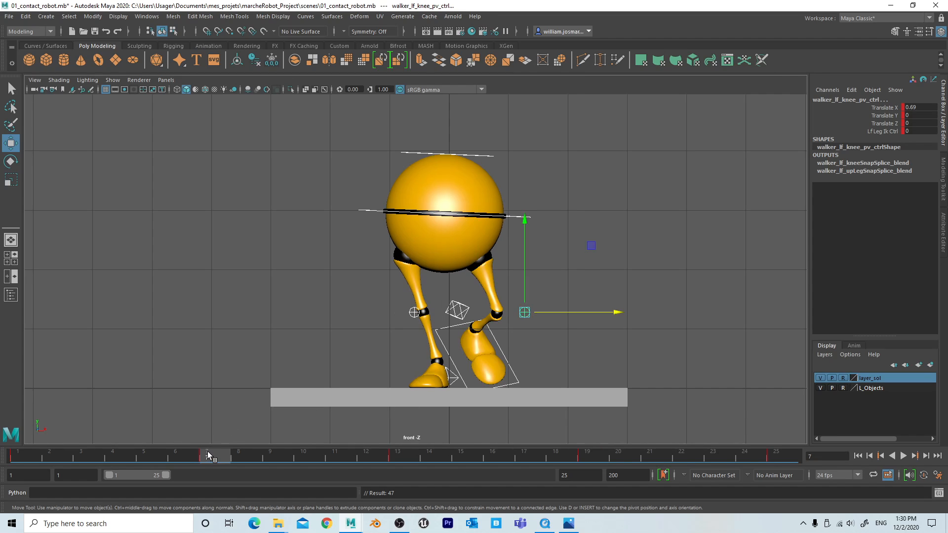